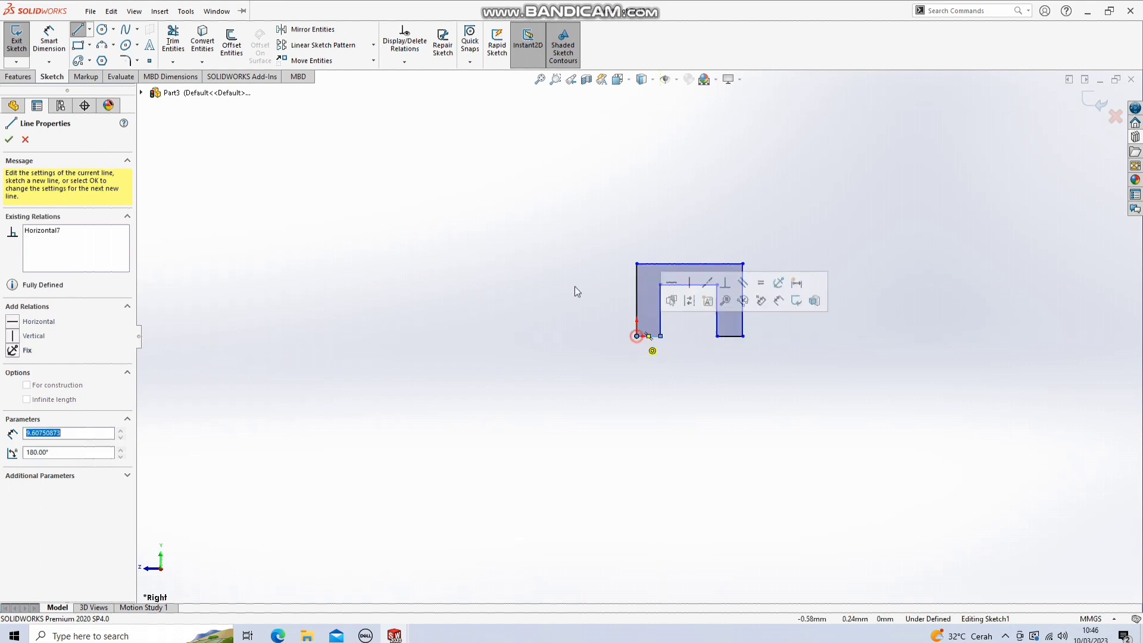
# Dimension the profile's outer height along its left edge and its outer width along the top edge to 50 mm each.
pyautogui.click(50, 42)
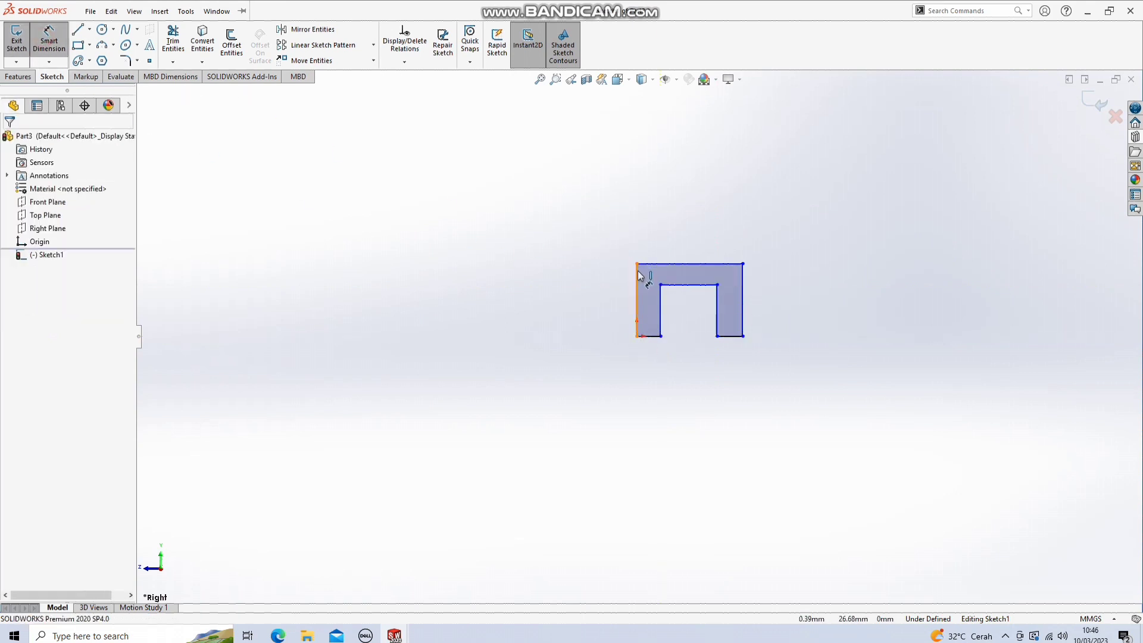
pyautogui.click(639, 275)
pyautogui.click(455, 269)
pyautogui.write('50')
pyautogui.press('Return')
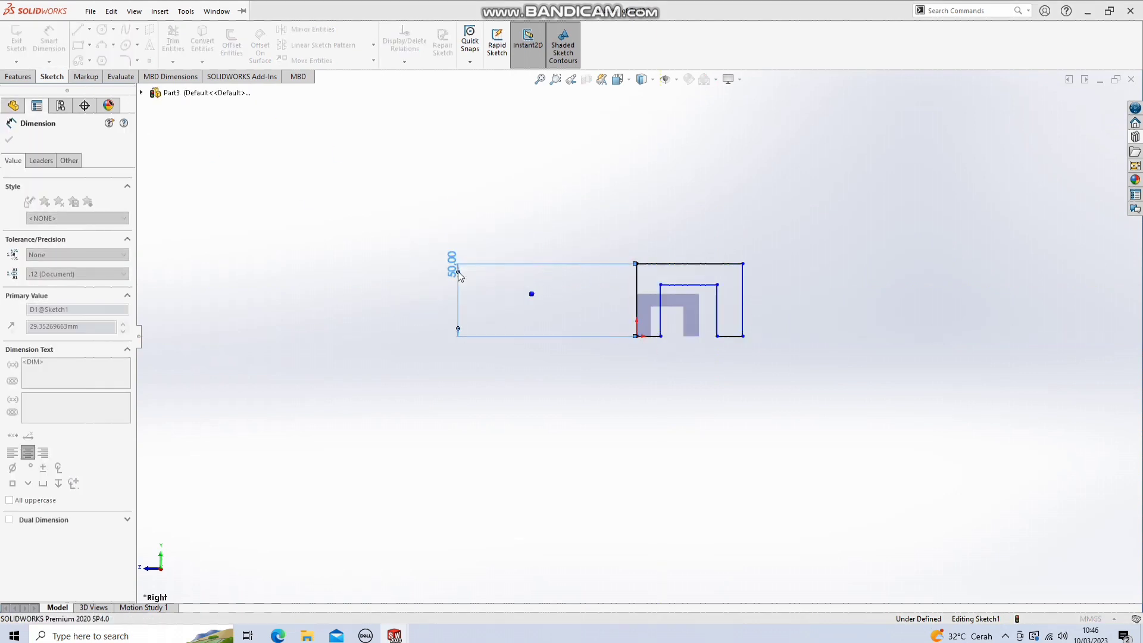
pyautogui.click(655, 269)
pyautogui.click(673, 162)
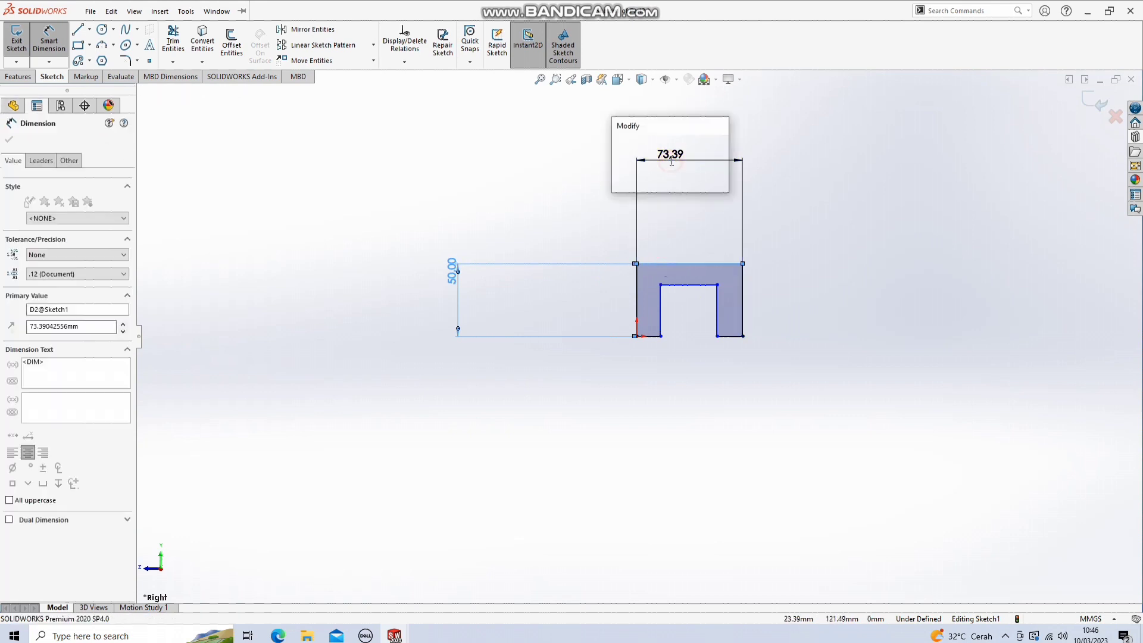
pyautogui.write('50')
pyautogui.press('Return')
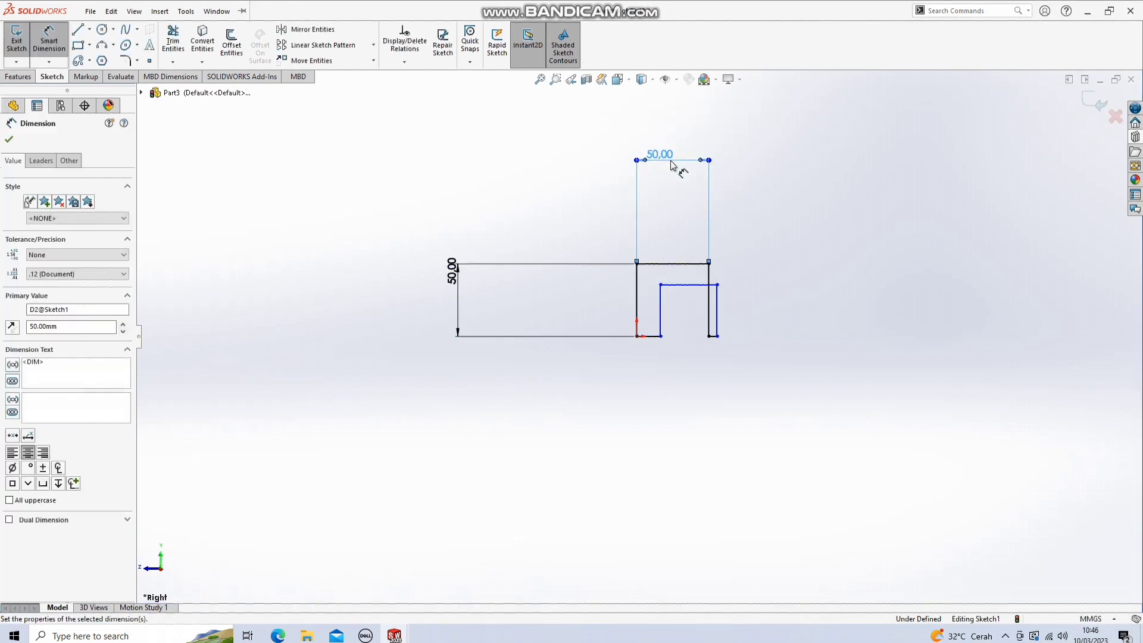
# Add a driven dimension for the height of the profile's right outer edge.
pyautogui.click(713, 319)
pyautogui.click(783, 312)
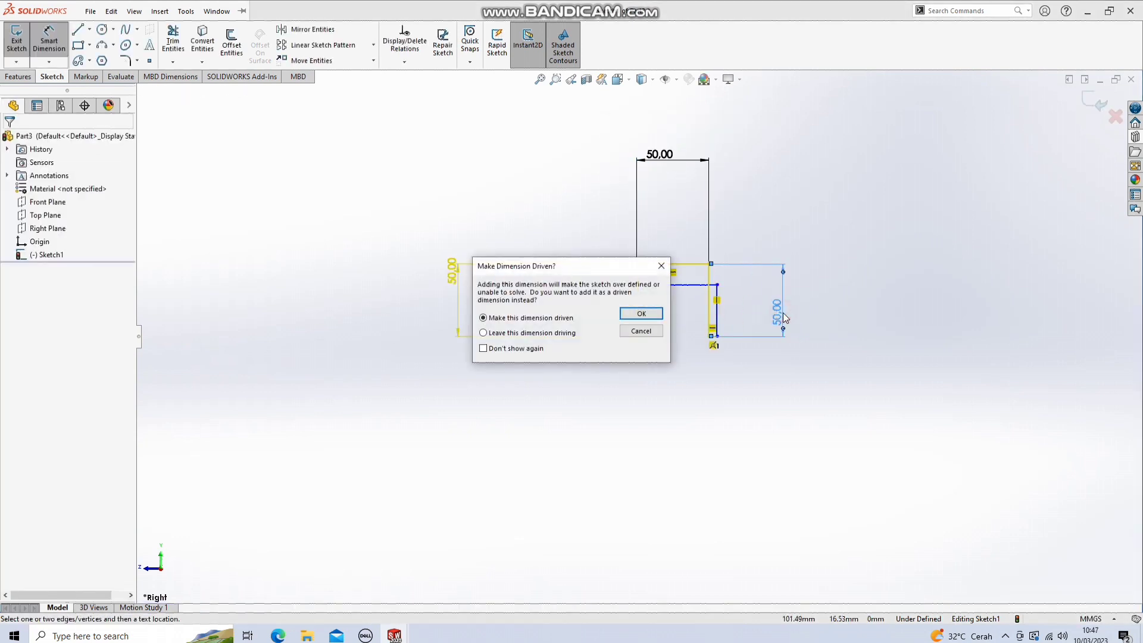
pyautogui.press('Return')
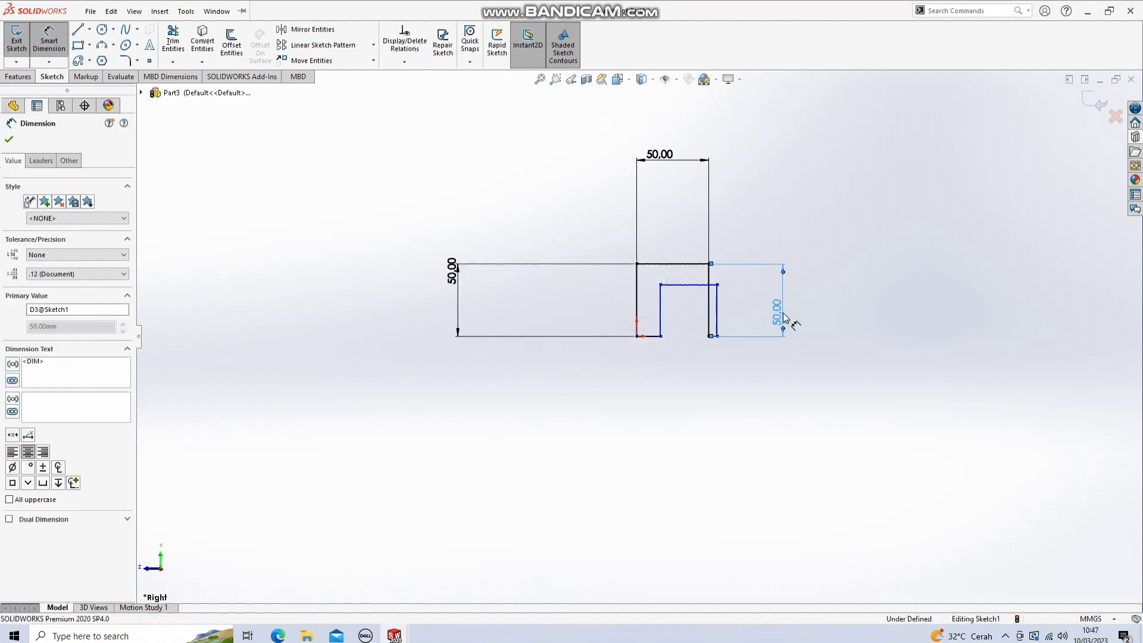
# Set the left leg's thickness and the top web's thickness to 4 mm each.
pyautogui.click(653, 342)
pyautogui.click(651, 403)
pyautogui.write('4')
pyautogui.press('Return')
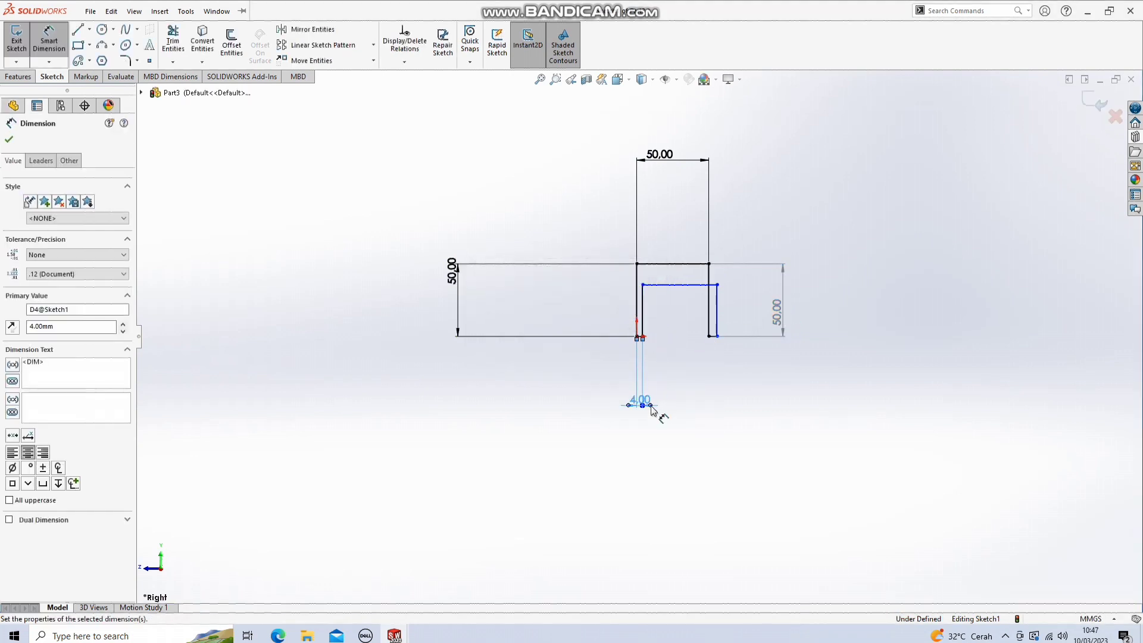
pyautogui.click(678, 284)
pyautogui.click(674, 264)
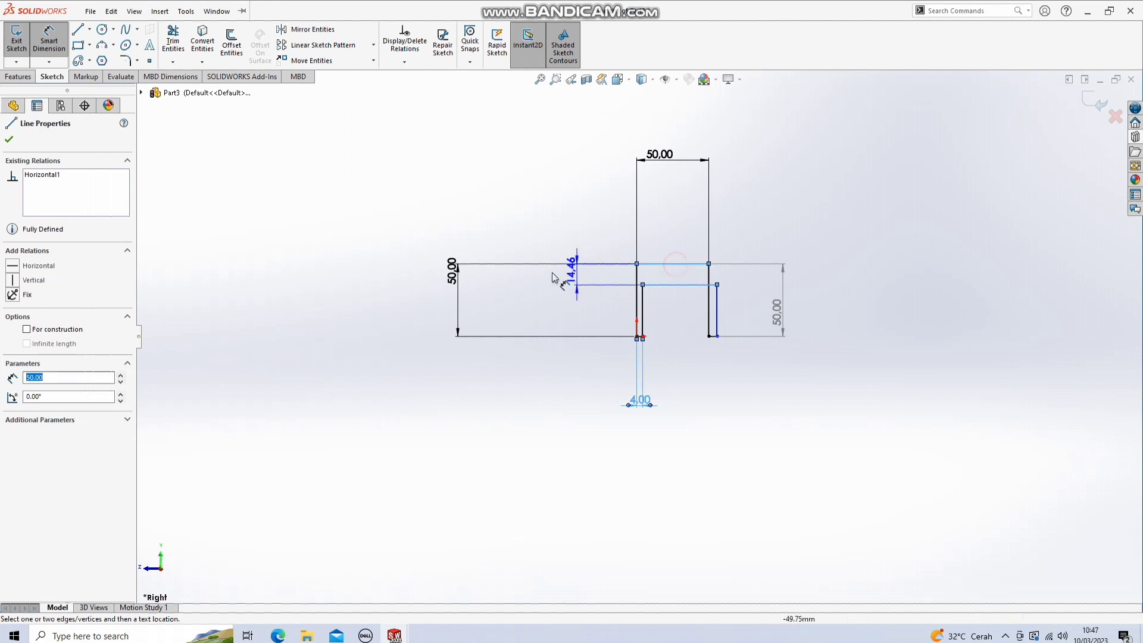
pyautogui.click(552, 277)
pyautogui.write('4')
pyautogui.press('Return')
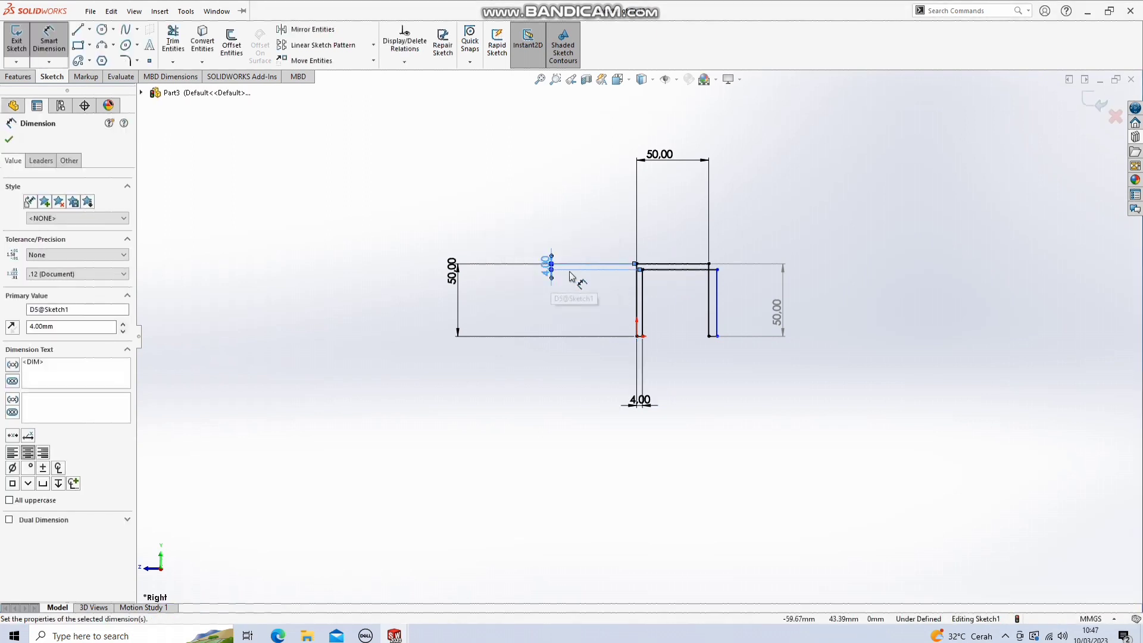
# Move the right inner vertical edge back inside the profile and set the right leg's thickness to 4 mm.
pyautogui.press('Escape')
pyautogui.moveTo(725, 322); pyautogui.dragTo(684, 320)
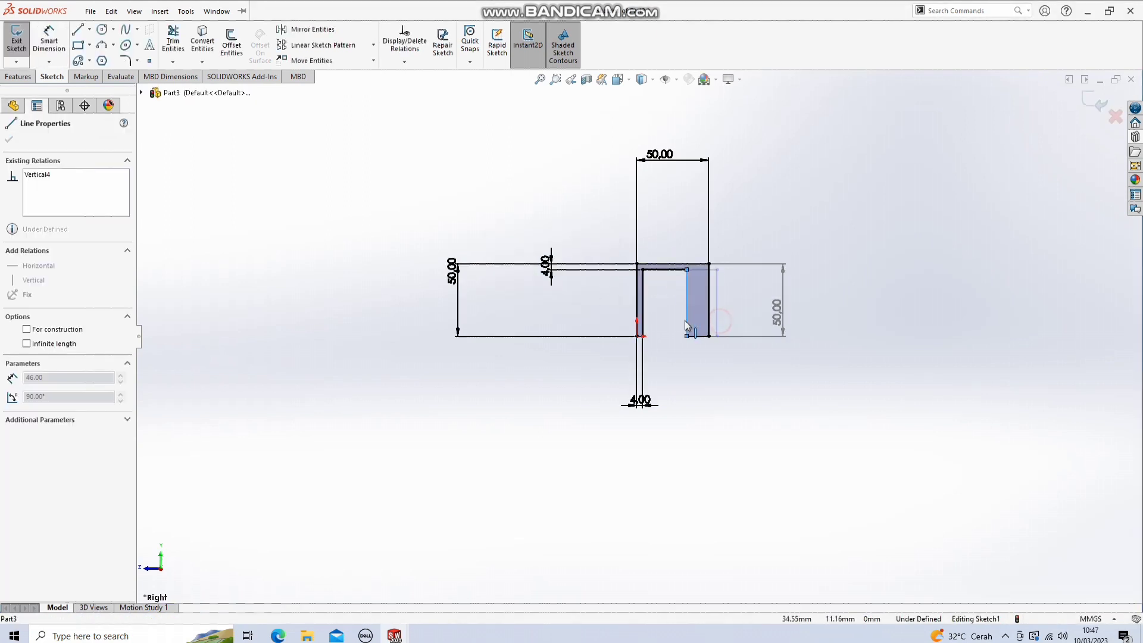
pyautogui.click(48, 56)
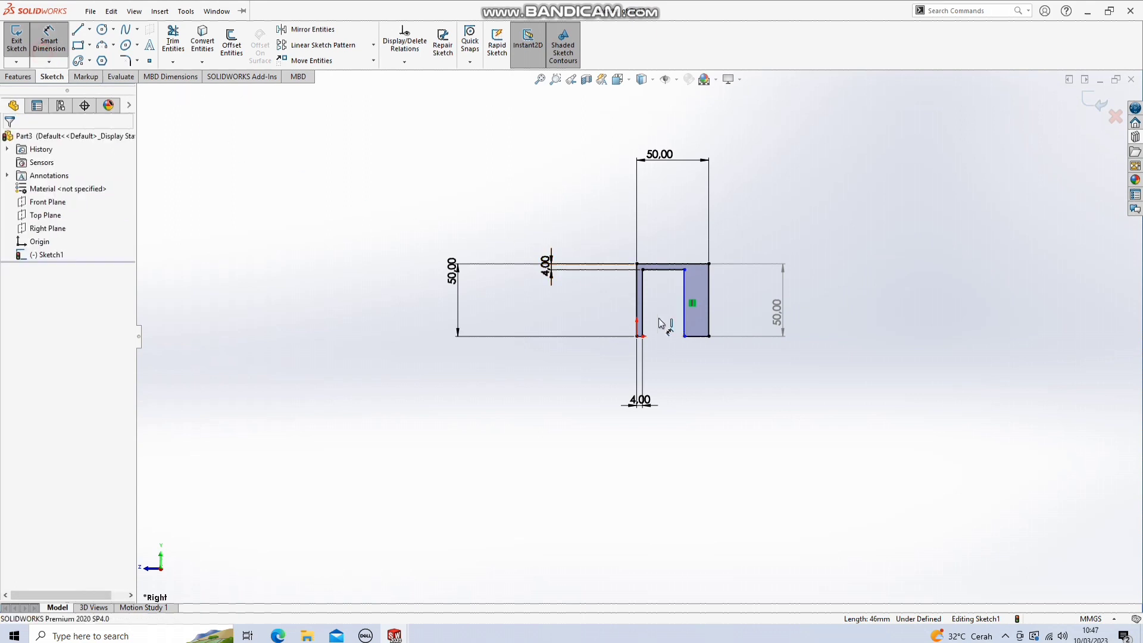
pyautogui.click(696, 337)
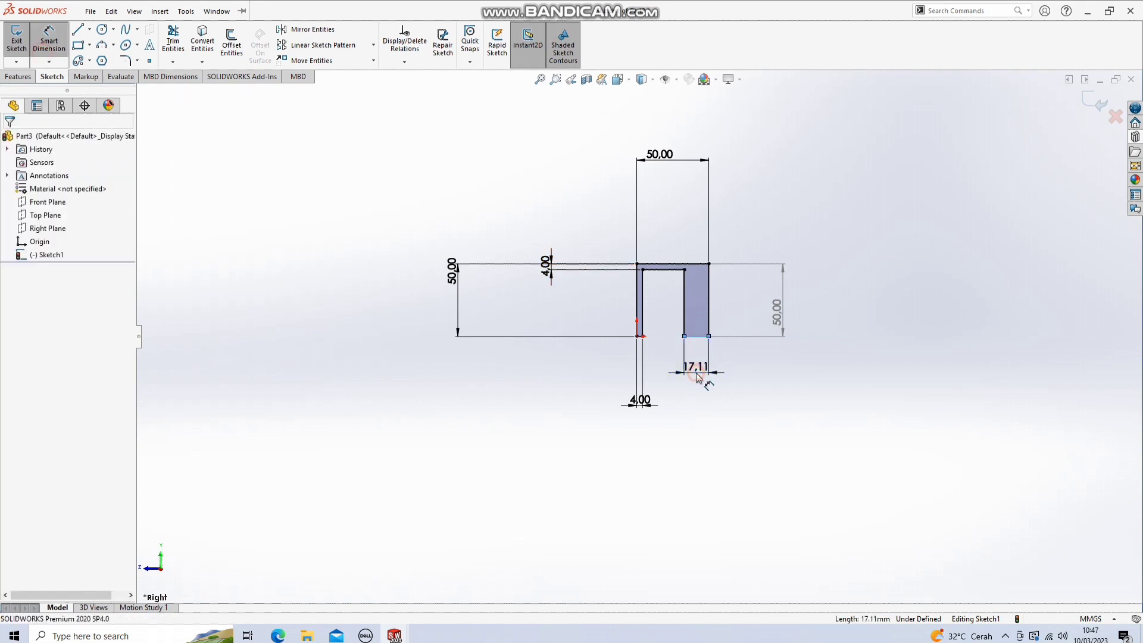
pyautogui.click(693, 360)
pyautogui.write('3')
pyautogui.write('4')
pyautogui.press('Return')
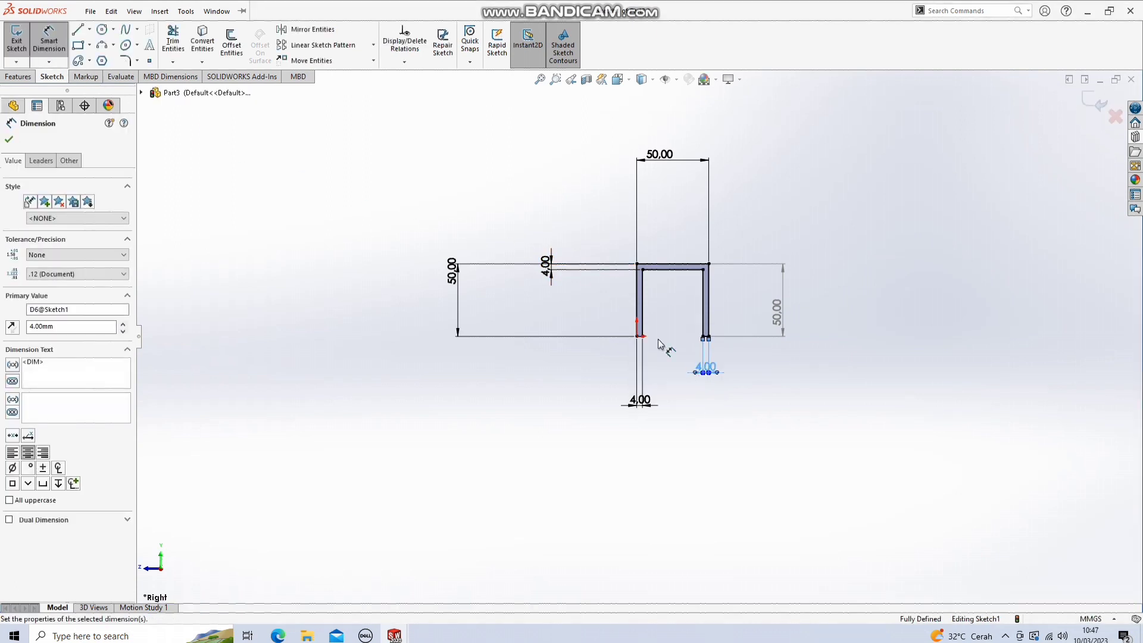
# Extrude the U-shaped profile with the Mid Plane end condition to a depth of 300 mm.
pyautogui.click(18, 76)
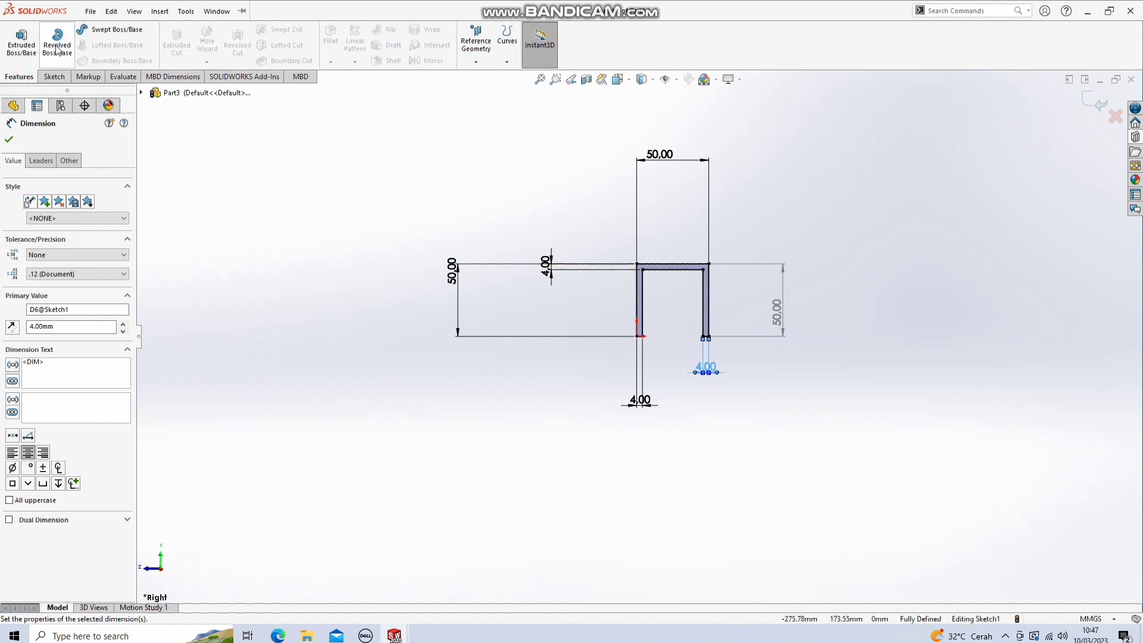
pyautogui.click(22, 42)
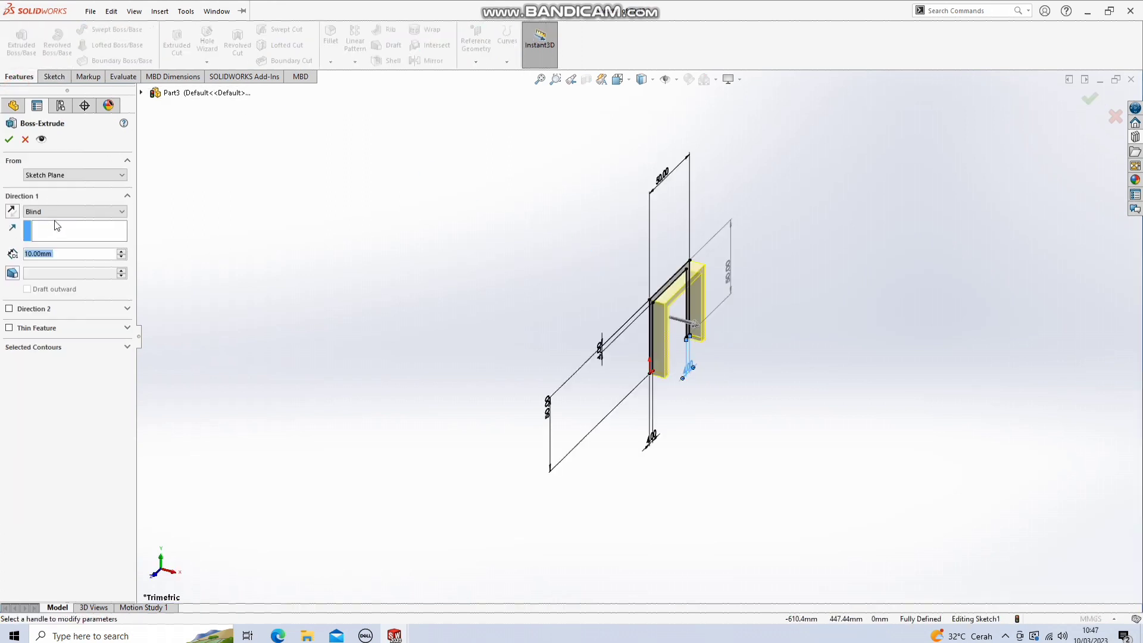
pyautogui.click(75, 211)
pyautogui.click(79, 260)
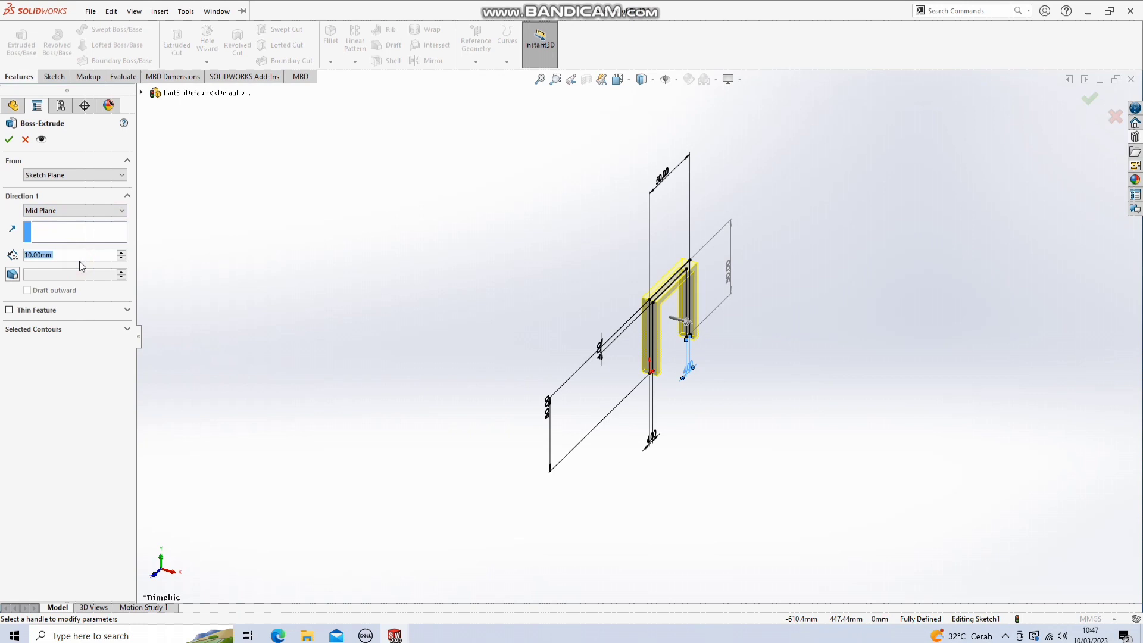
pyautogui.write('30')
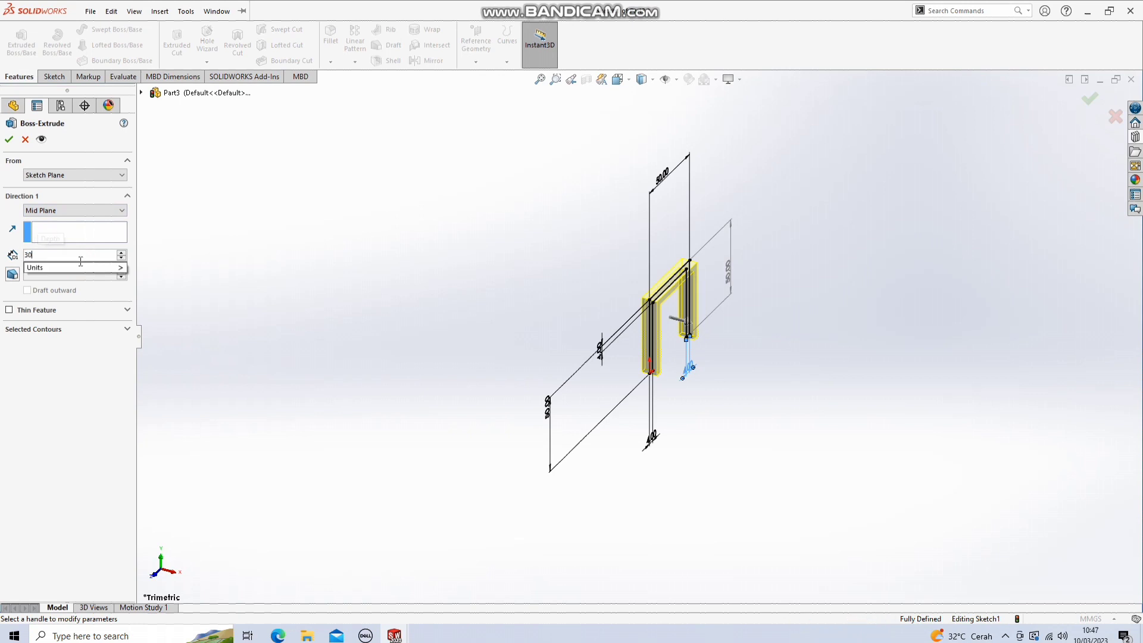
pyautogui.press('Return')
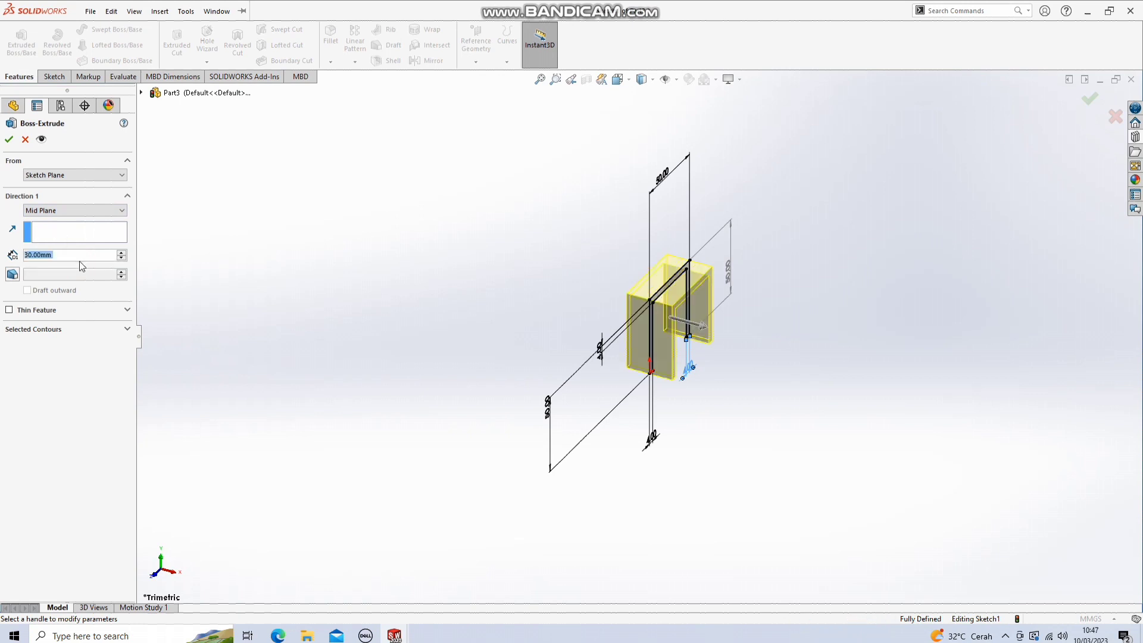
pyautogui.write('300')
pyautogui.press('Return')
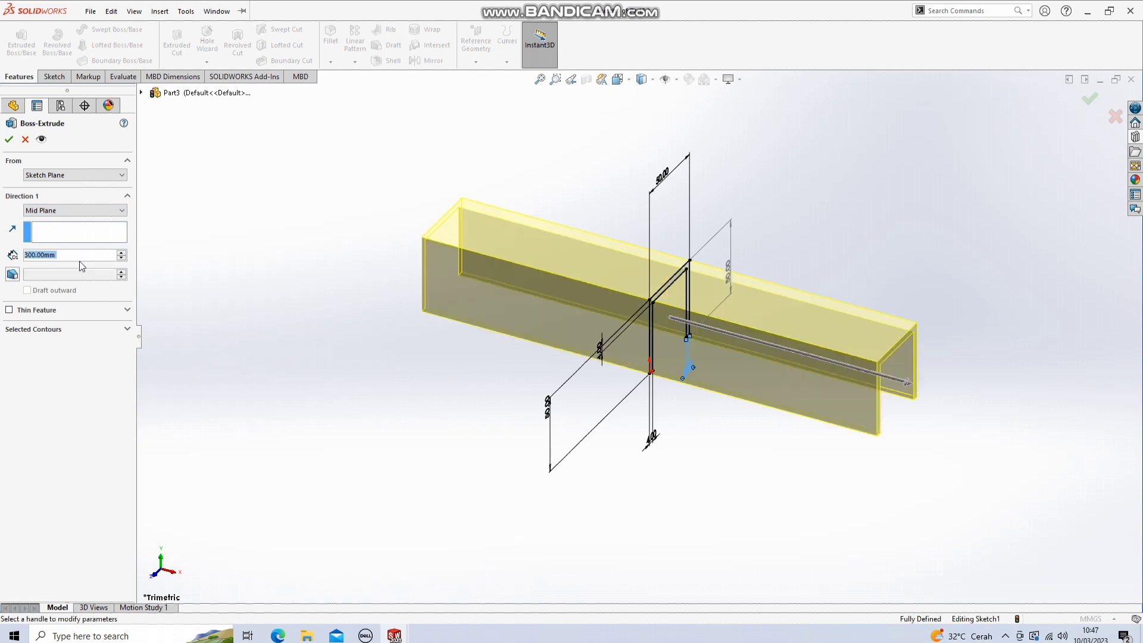
# Set the channel extrusion's depth to 400 mm.
pyautogui.write('400')
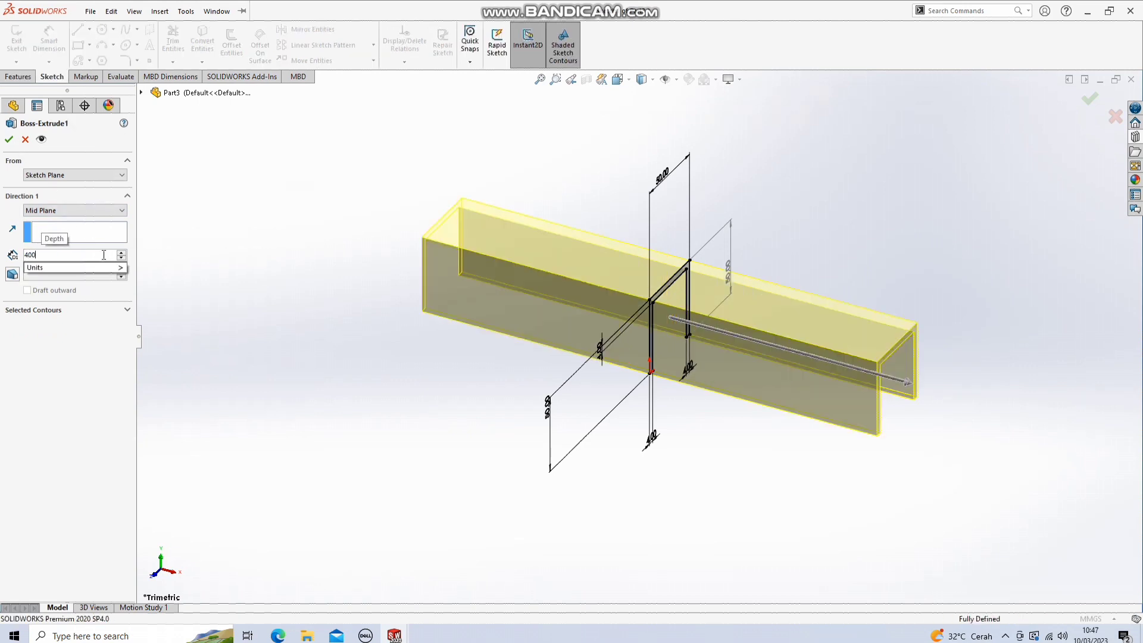
pyautogui.press('Return')
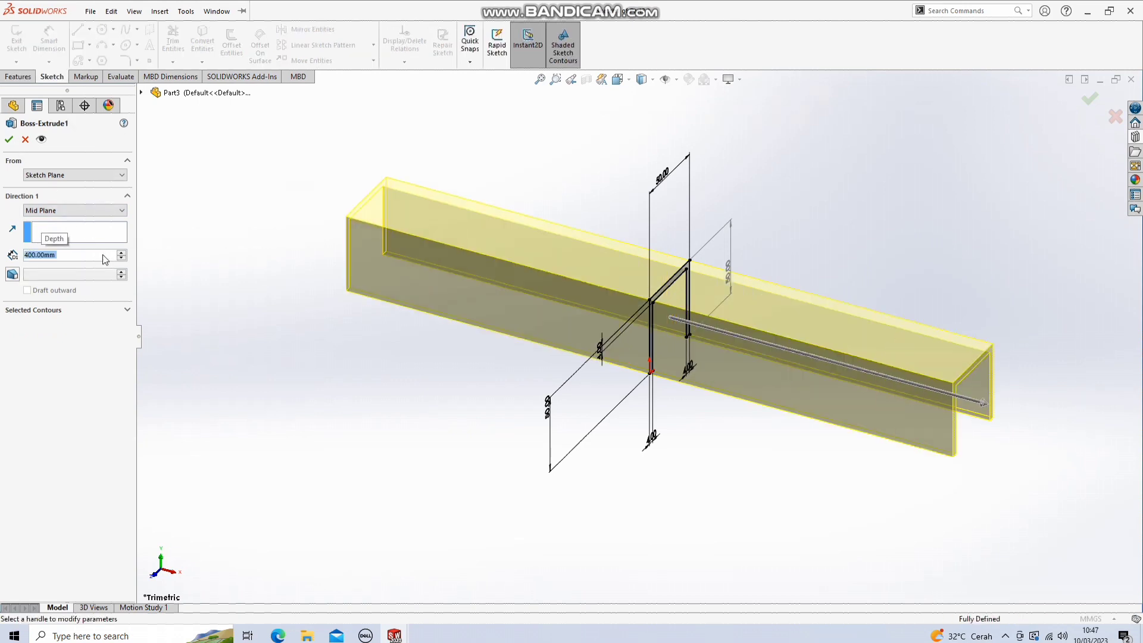
pyautogui.press('Return')
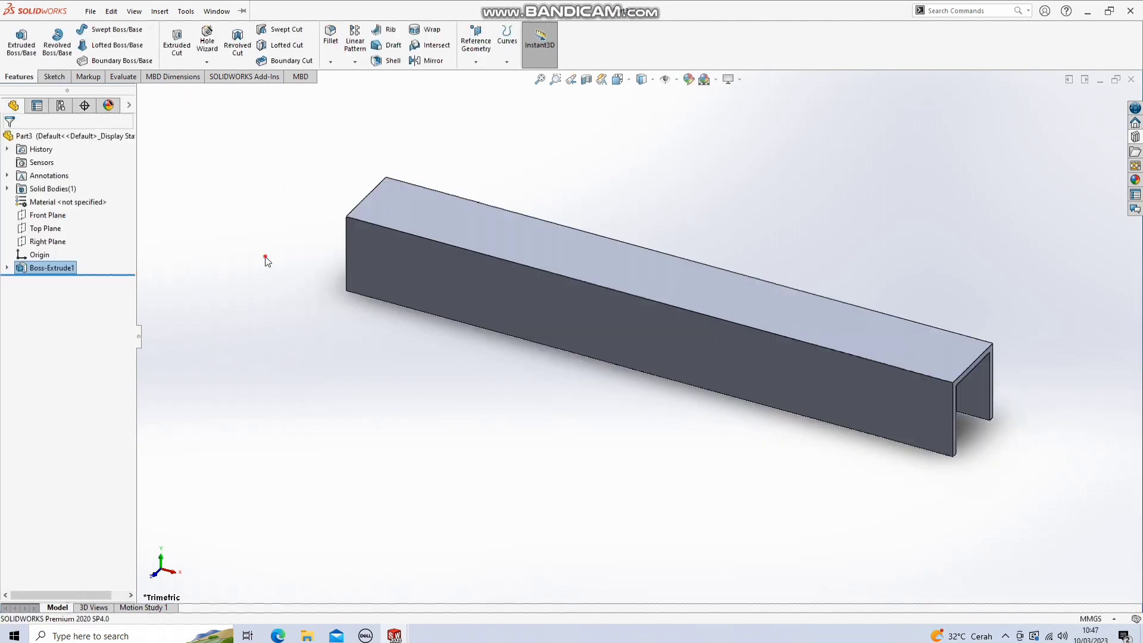
# Start a sketch on the channel's long front side face and view it straight on.
pyautogui.moveTo(325, 249); pyautogui.dragTo(559, 314, button='middle')
pyautogui.rightClick(559, 314)
pyautogui.click(592, 305)
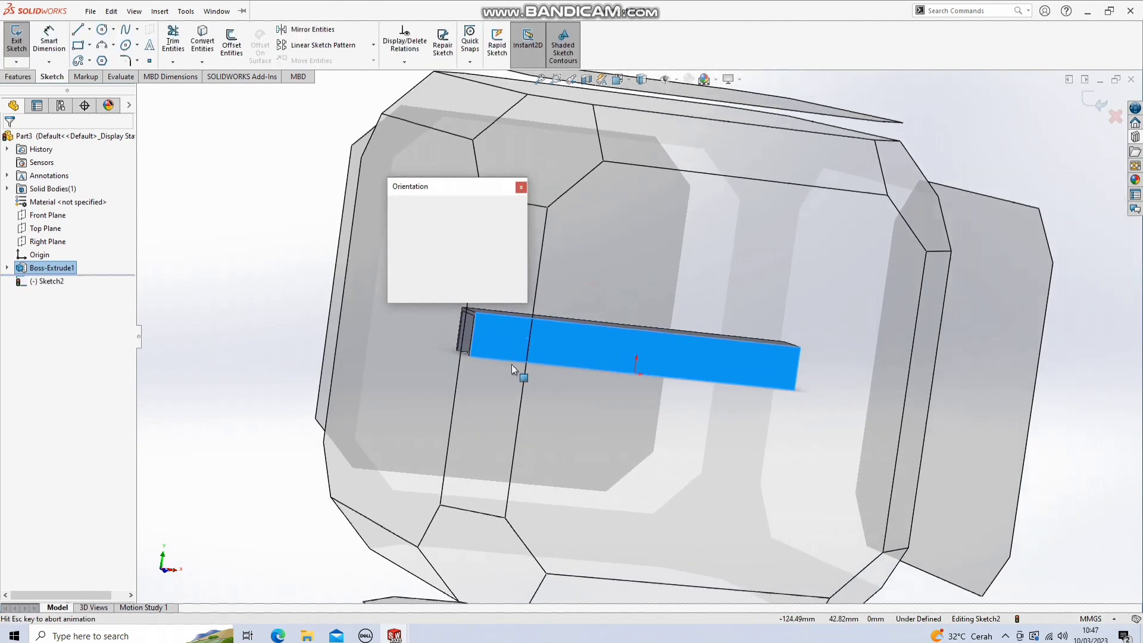
pyautogui.click(511, 427)
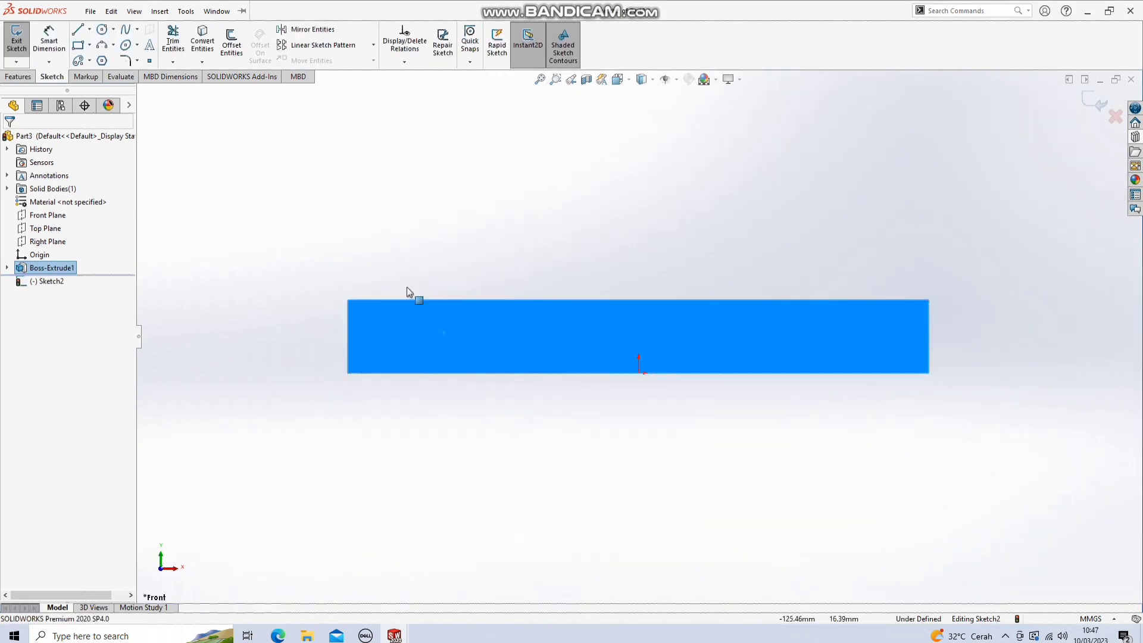
# Sketch a corner rectangle about 8 mm wide across the full face height near the channel's left end.
pyautogui.click(78, 30)
pyautogui.scroll(-3, 467, 326)
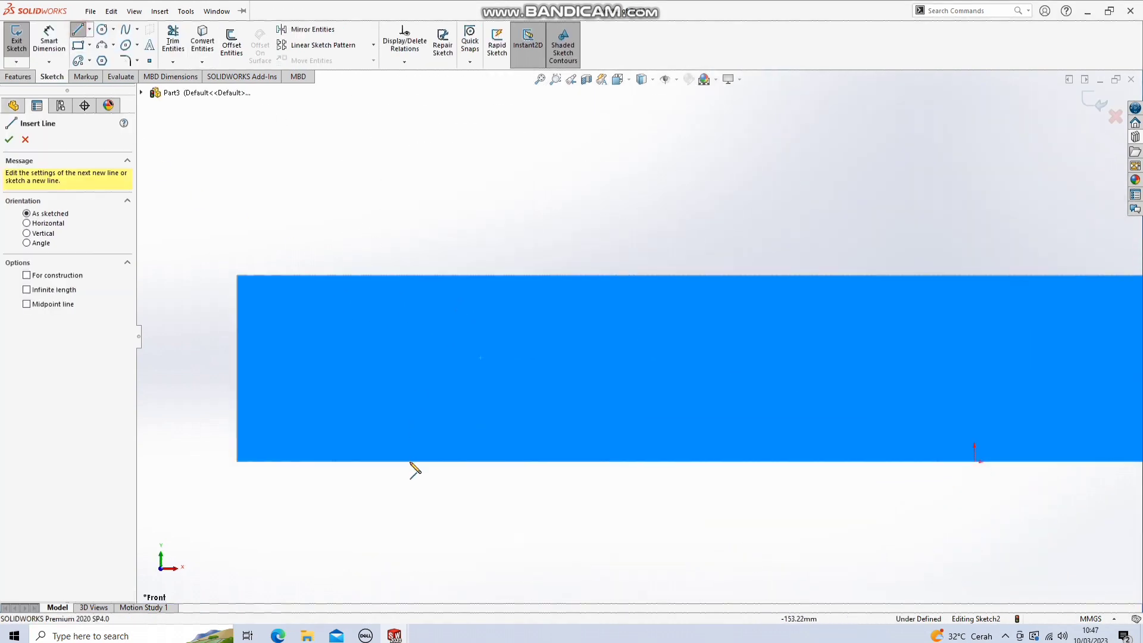
pyautogui.click(380, 276)
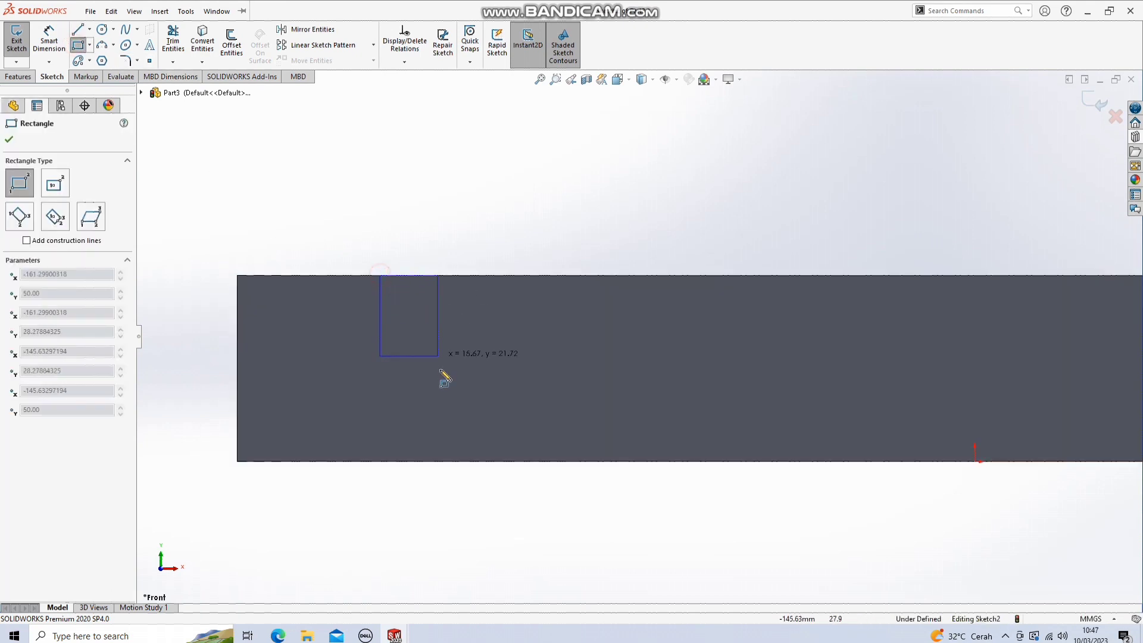
pyautogui.click(416, 462)
# Sketch a second narrow rectangle across the full face height near the channel's right end.
pyautogui.scroll(5, 637, 336)
pyautogui.scroll(-4, 803, 336)
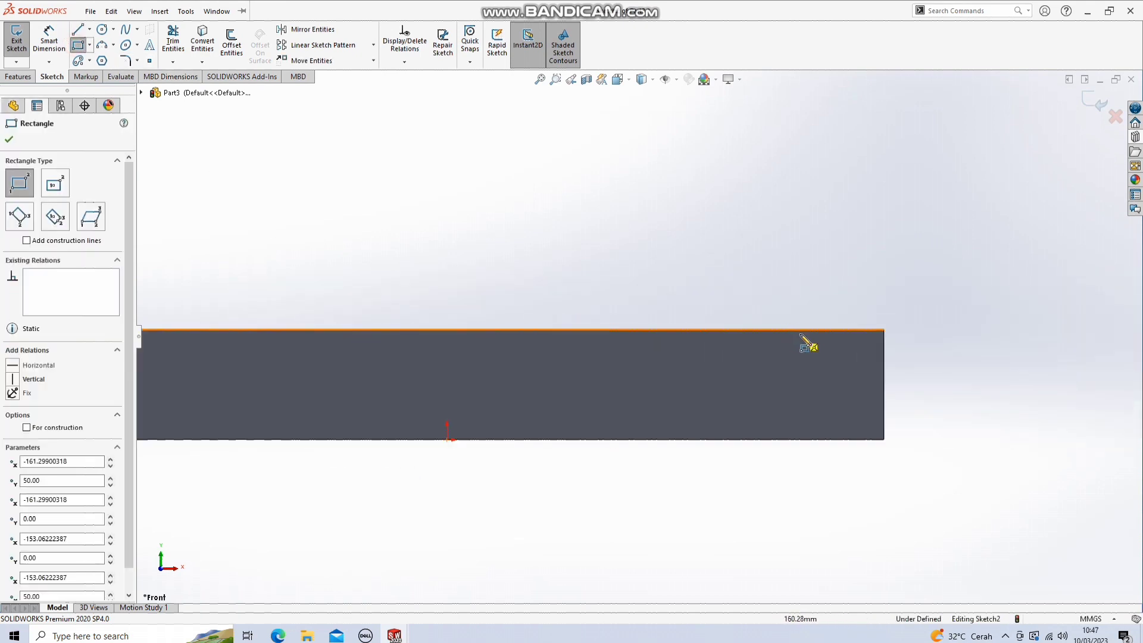
pyautogui.click(786, 330)
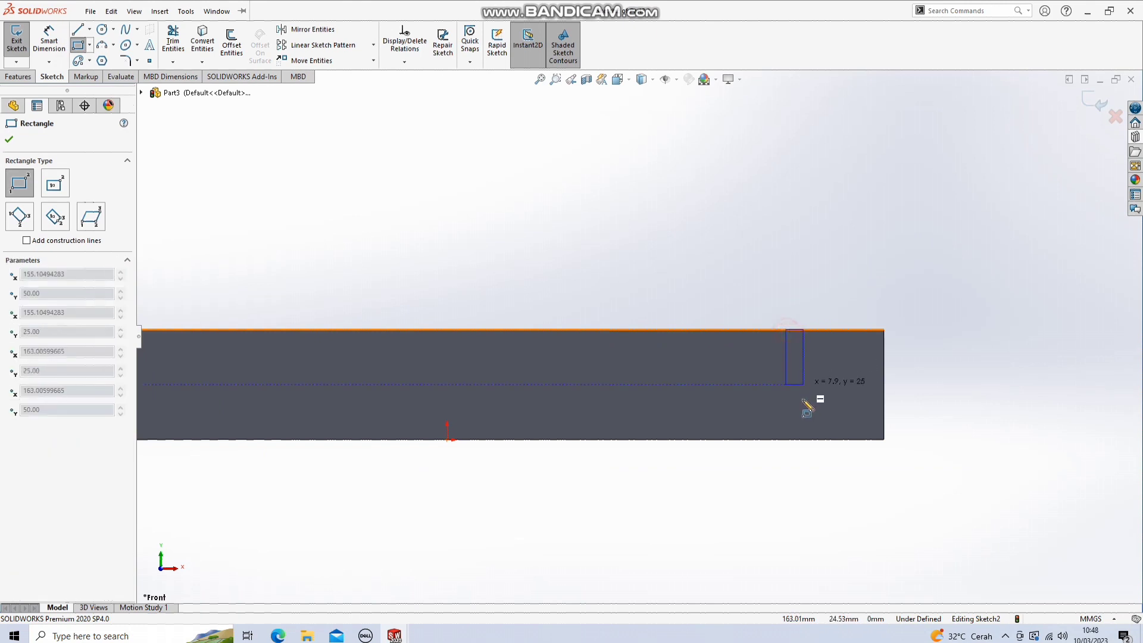
pyautogui.click(811, 443)
pyautogui.scroll(5, 639, 335)
# Dimension the left rectangle's outer vertical edge 50 mm from the channel's left end.
pyautogui.click(49, 42)
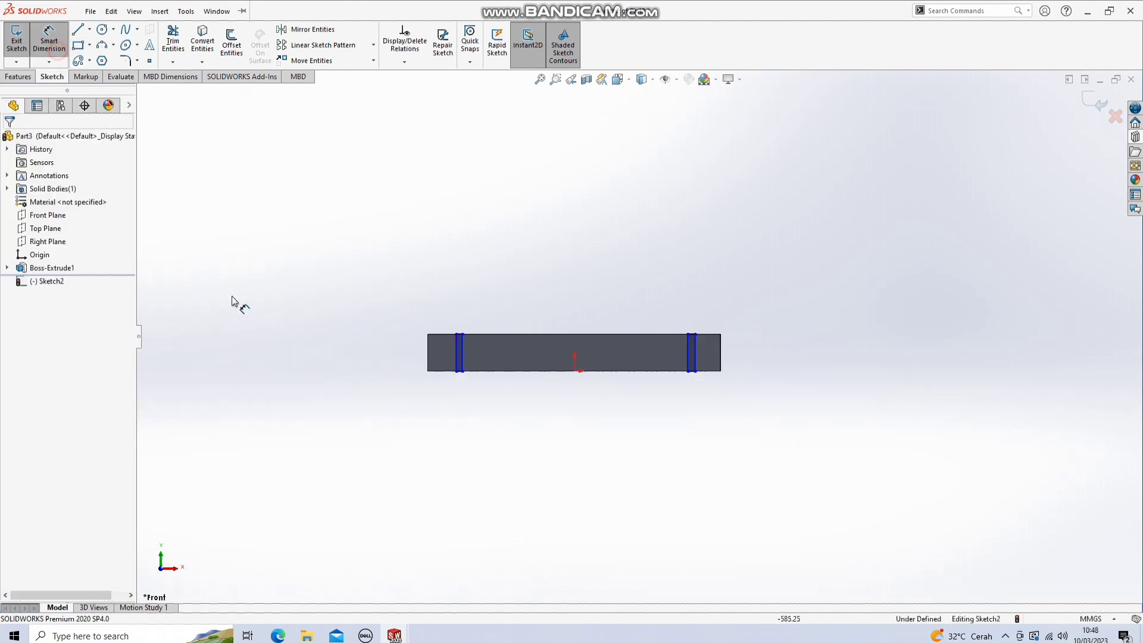
pyautogui.scroll(-5, 524, 381)
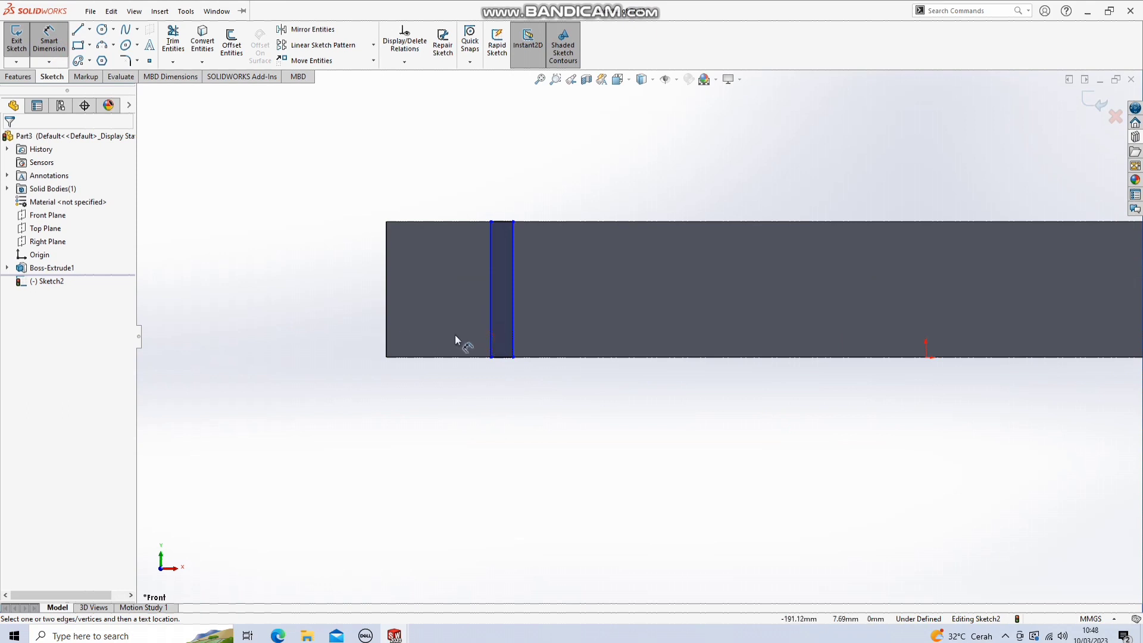
pyautogui.click(492, 326)
pyautogui.click(384, 318)
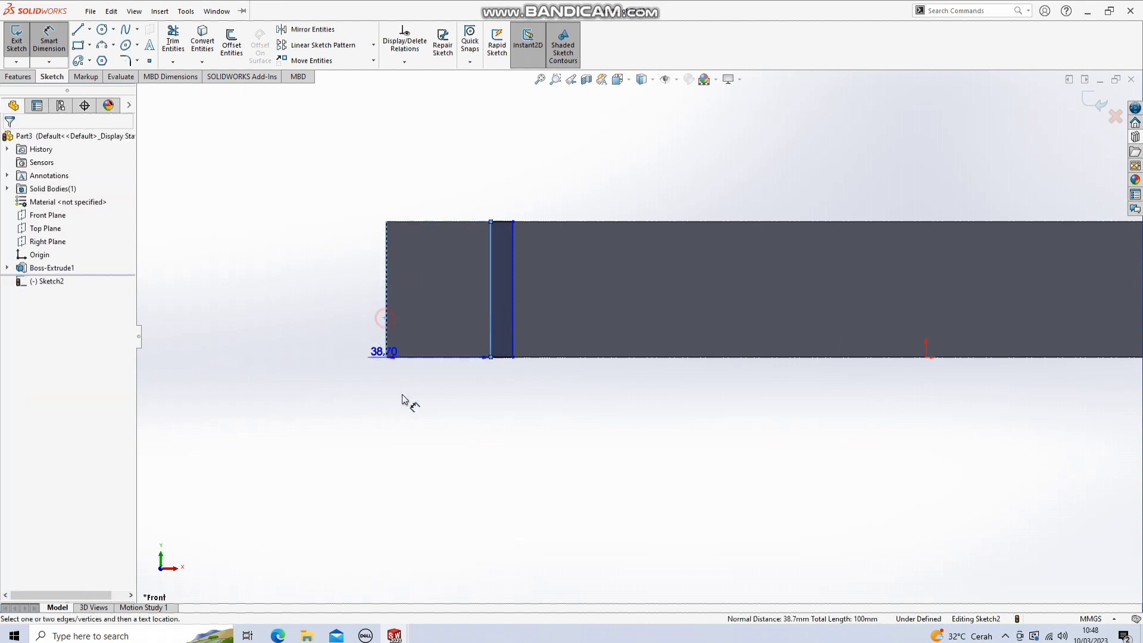
pyautogui.click(415, 488)
pyautogui.write('50')
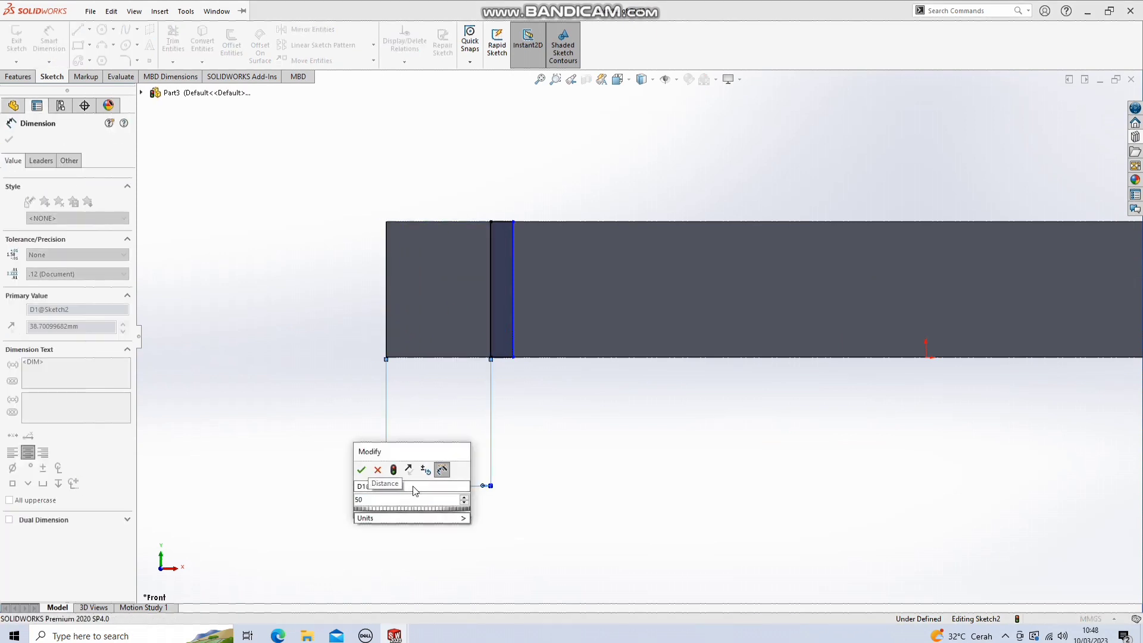
pyautogui.press('Return')
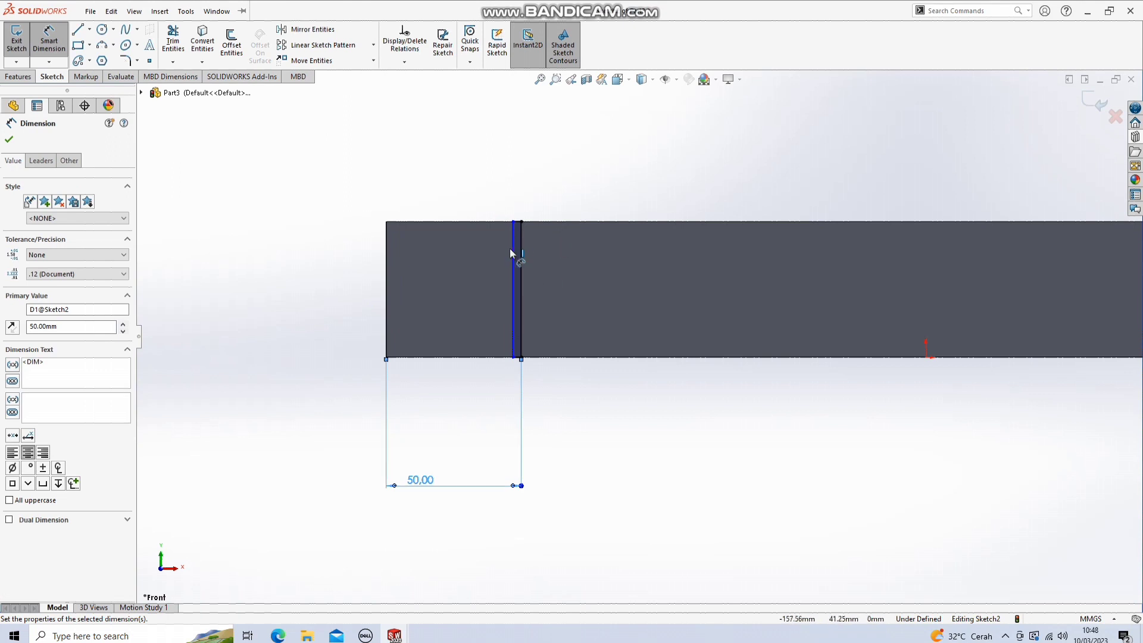
pyautogui.press('Escape')
pyautogui.press('Escape')
# Dimension the left rectangle's width to 4 mm.
pyautogui.click(530, 283)
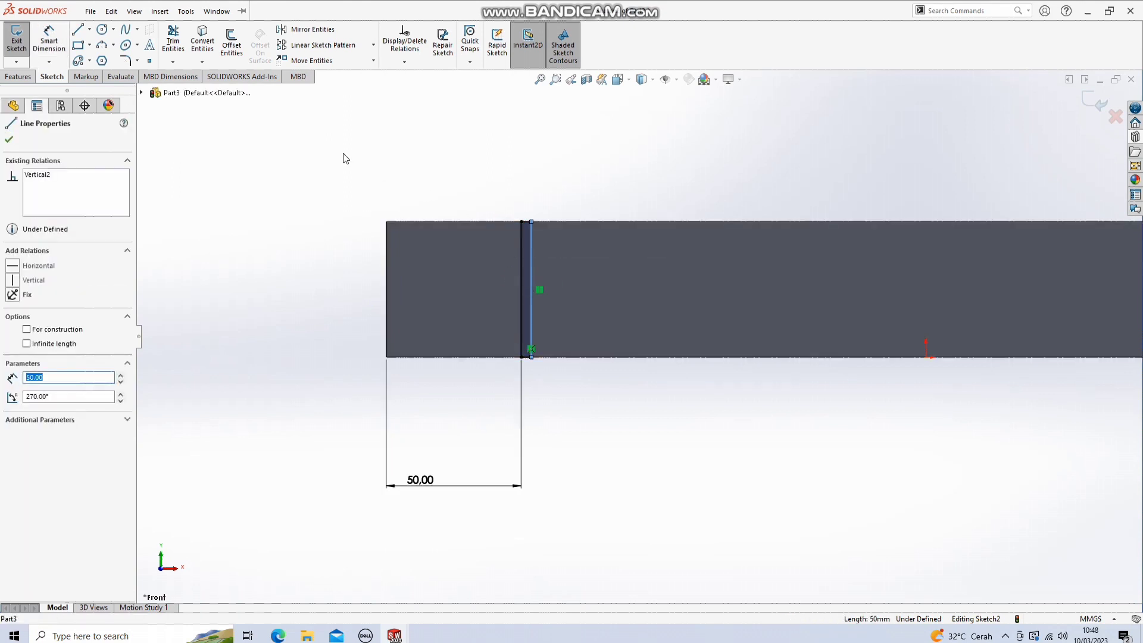
pyautogui.click(58, 63)
pyautogui.click(71, 74)
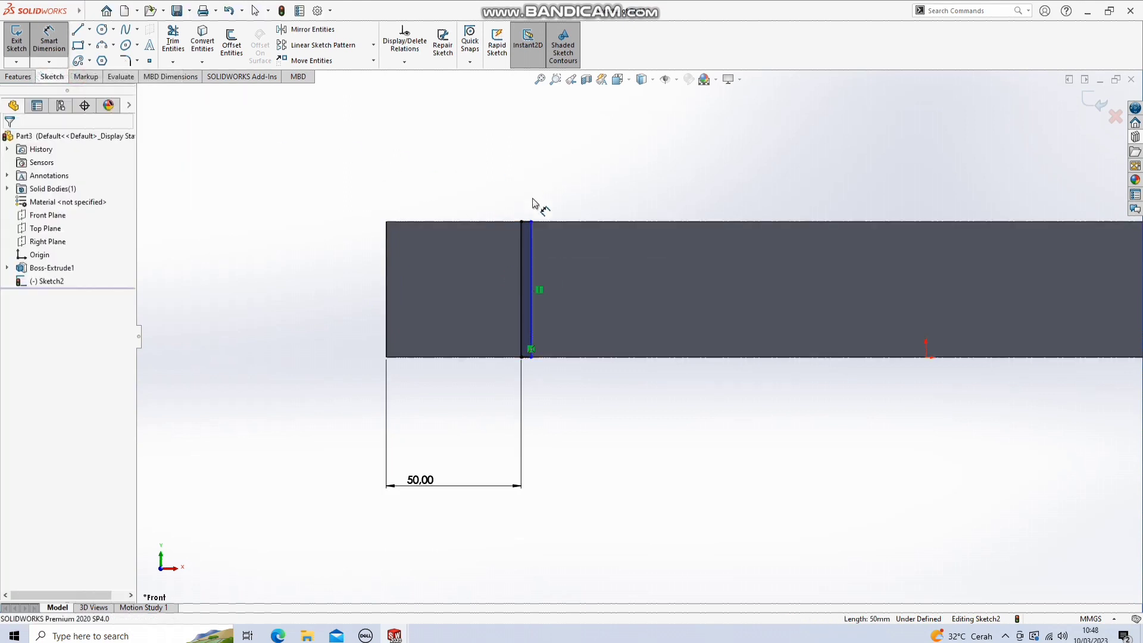
pyautogui.click(528, 224)
pyautogui.click(531, 184)
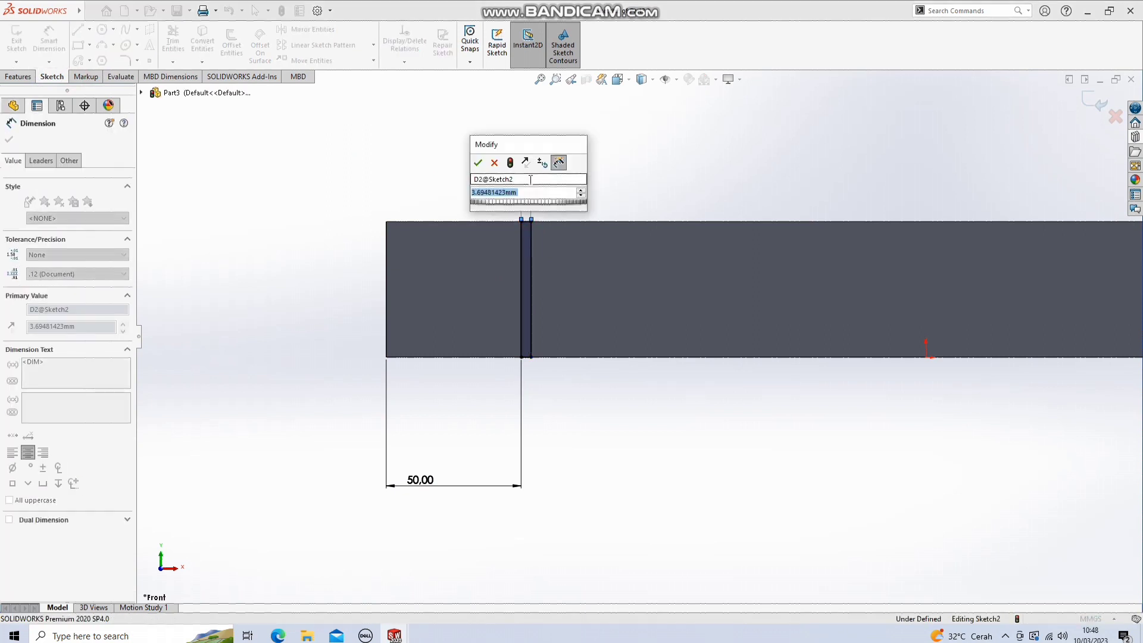
pyautogui.press('Return')
# Dimension the width of the rectangle near the channel's right end to 4 mm.
pyautogui.scroll(3, 694, 194)
pyautogui.scroll(-4, 755, 315)
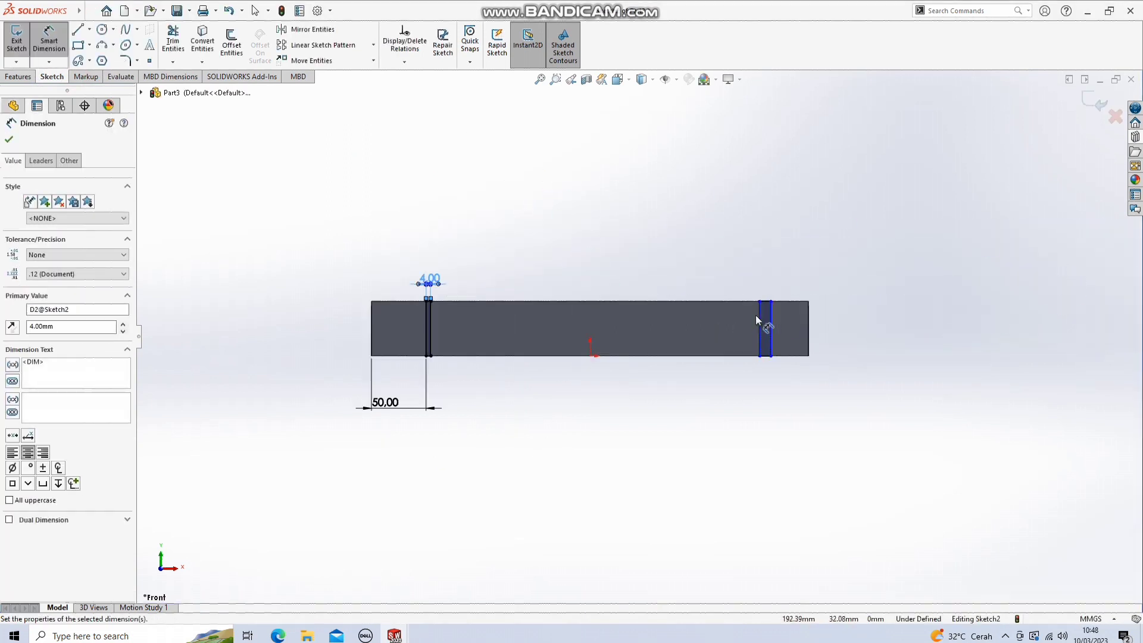
pyautogui.click(797, 297)
pyautogui.click(773, 244)
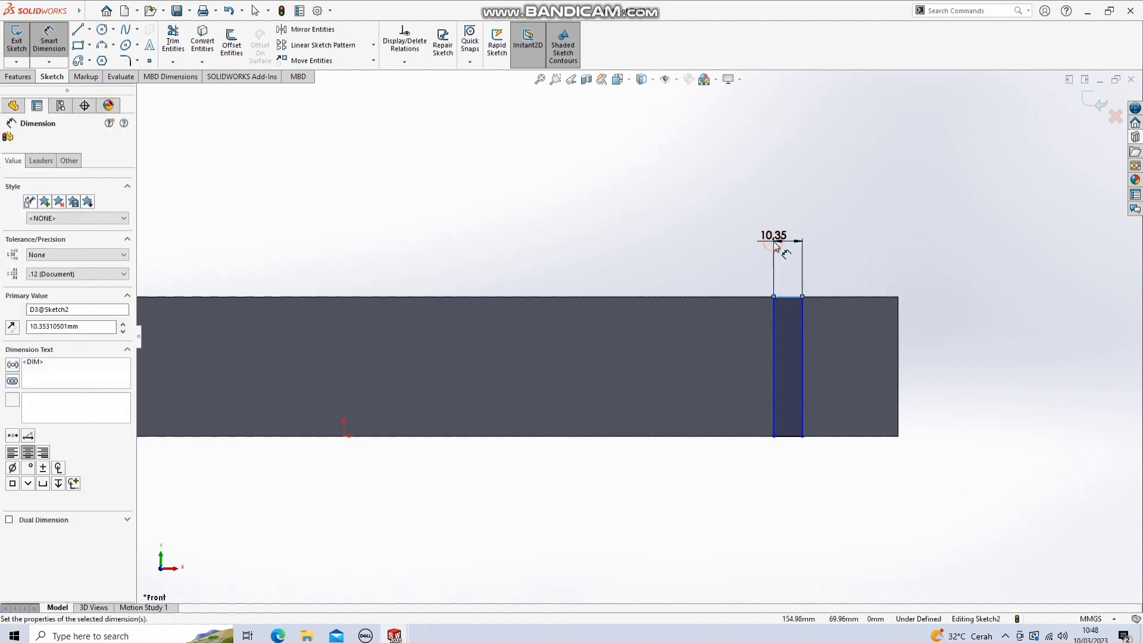
pyautogui.press('Return')
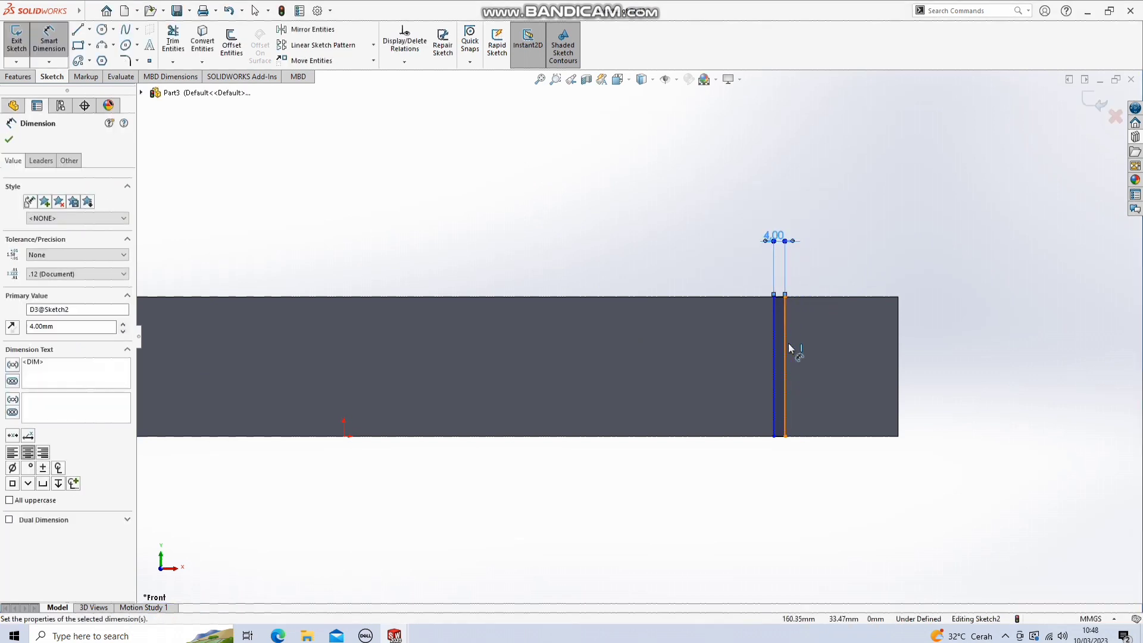
# Dimension the right rectangle's outer vertical edge 50 mm from the channel's right end.
pyautogui.click(786, 348)
pyautogui.click(899, 316)
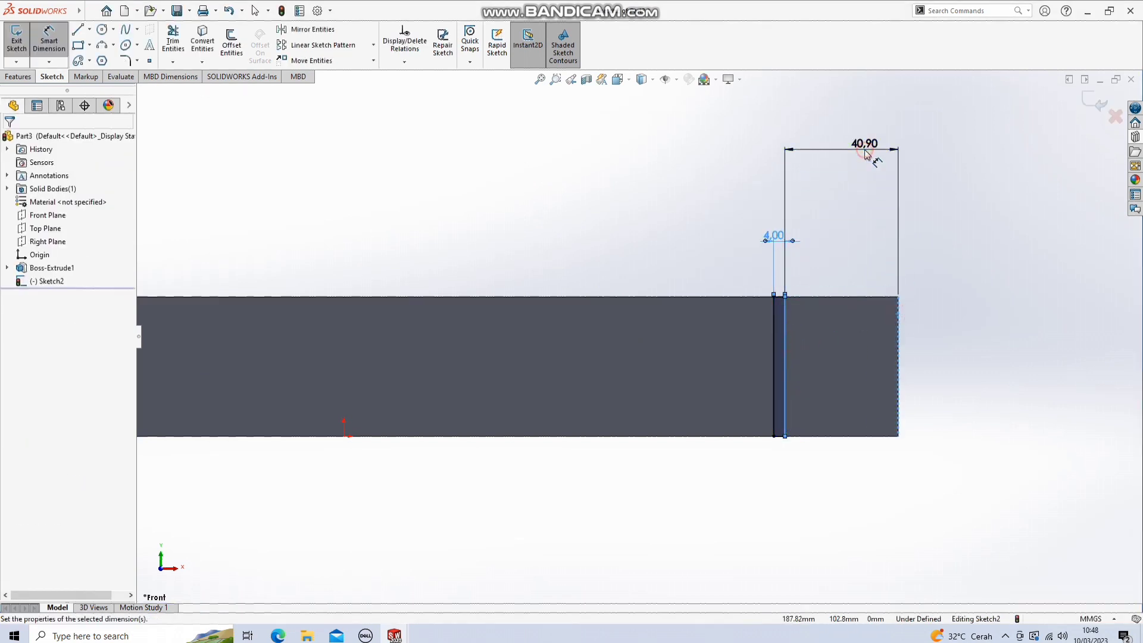
pyautogui.click(864, 152)
pyautogui.write('50')
pyautogui.press('Return')
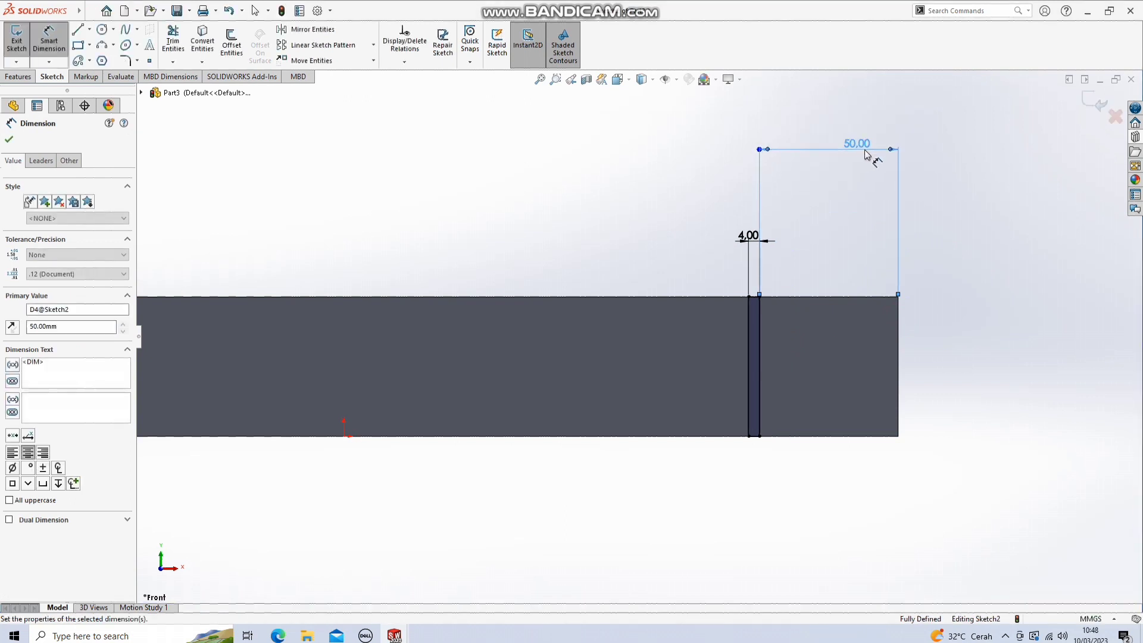
# Extrude both narrow rectangles 50 mm outward from the channel's side face as solid tabs.
pyautogui.press('f')
pyautogui.click(34, 77)
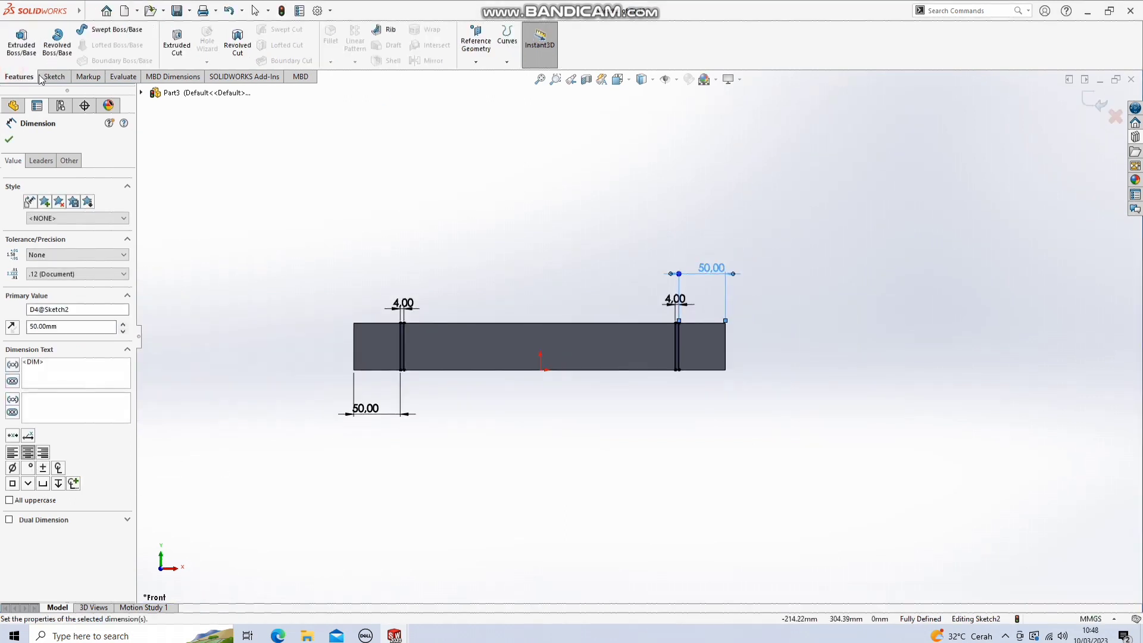
pyautogui.click(22, 44)
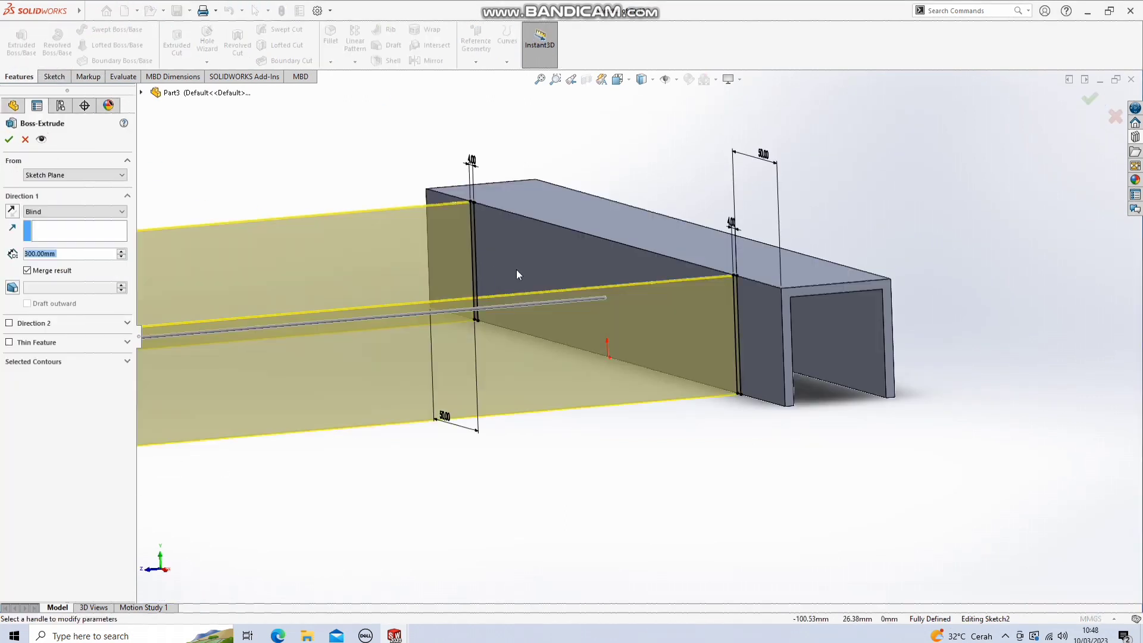
pyautogui.write('50')
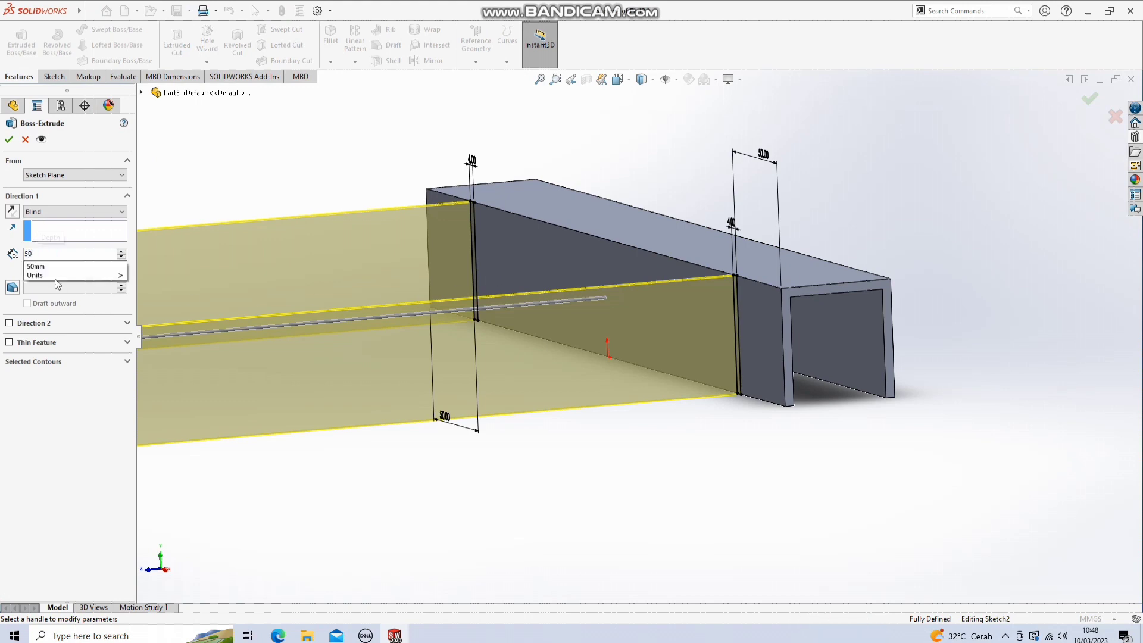
pyautogui.press('Return')
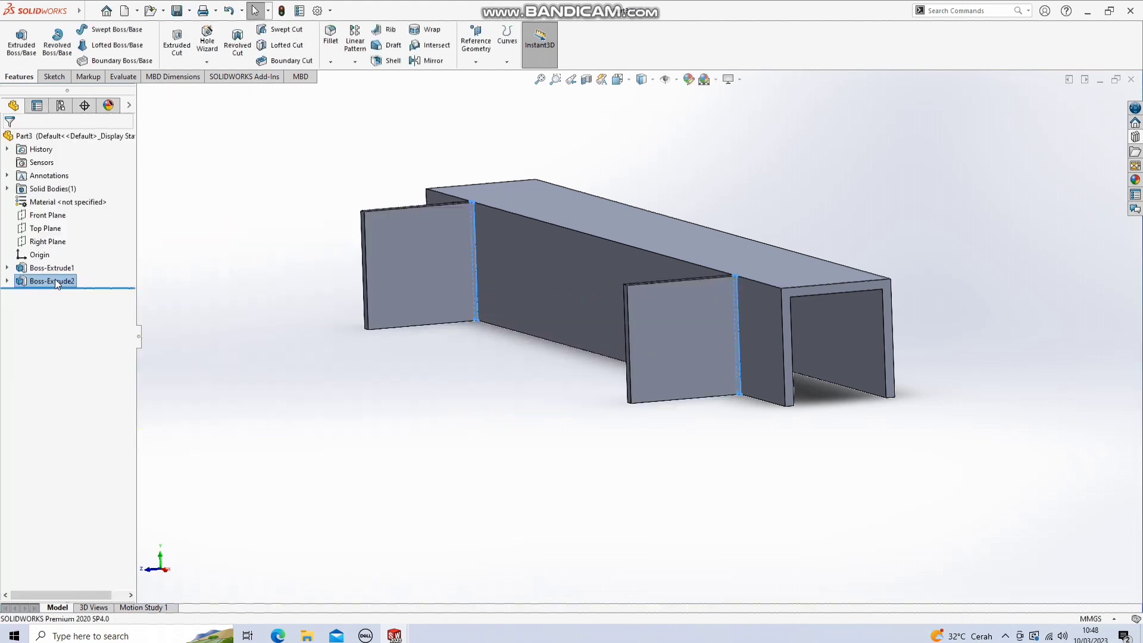
# Start a sketch on the channel's opposite long side face, viewed straight on.
pyautogui.scroll(3, 774, 262)
pyautogui.moveTo(784, 260)
pyautogui.mouseDown(button='middle')
pyautogui.moveTo(733, 297)
pyautogui.moveTo(657, 320)
pyautogui.mouseUp(button='middle')
pyautogui.rightClick(657, 319)
pyautogui.click(690, 303)
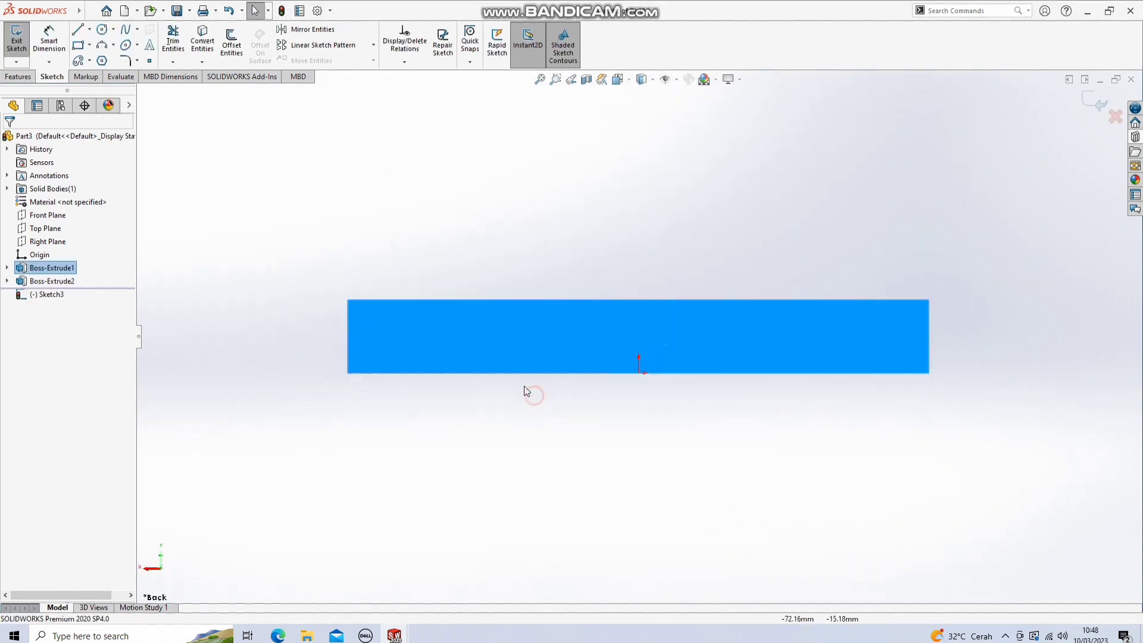
# Sketch two full-height corner rectangles, about 11 mm wide near the face's left end and about 13 mm wide near its right end.
pyautogui.click(78, 47)
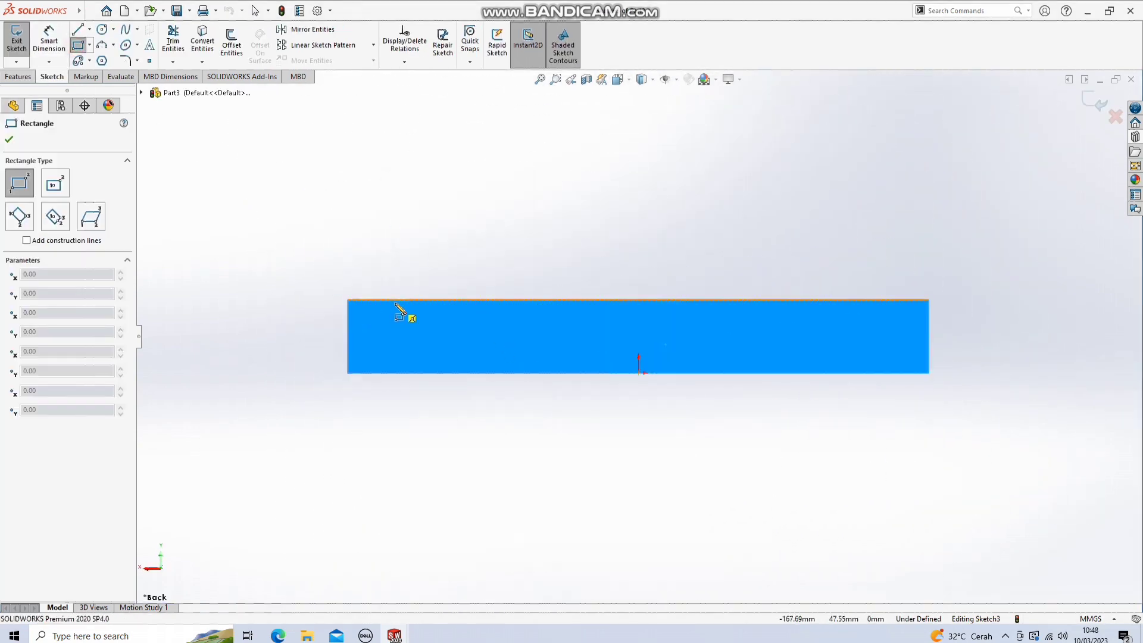
pyautogui.click(397, 304)
pyautogui.click(411, 372)
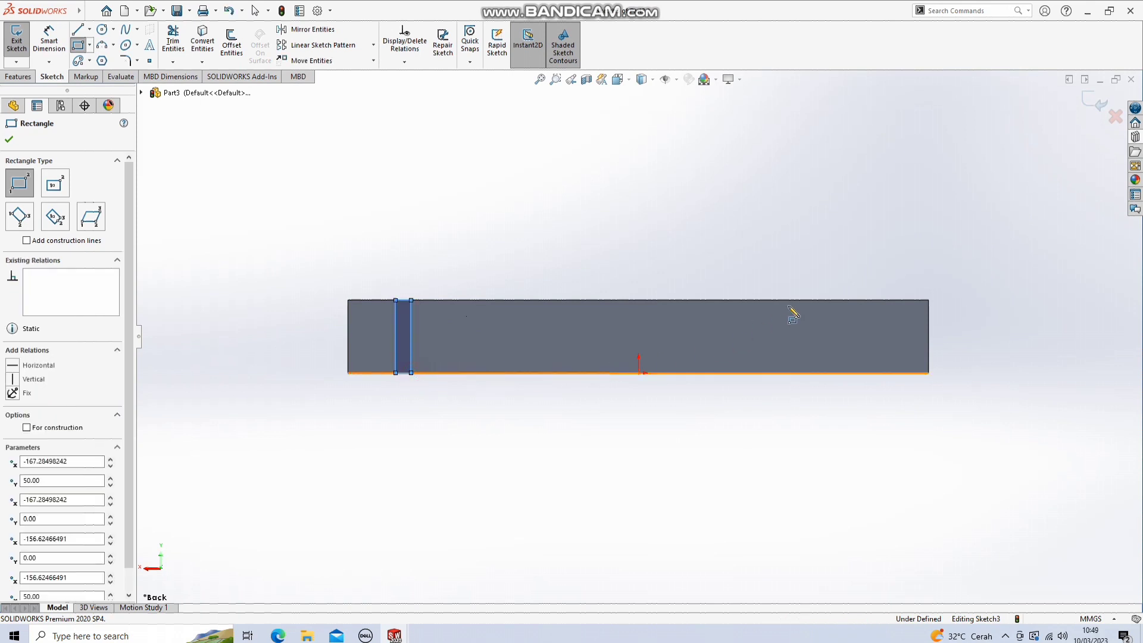
pyautogui.click(813, 300)
pyautogui.click(832, 373)
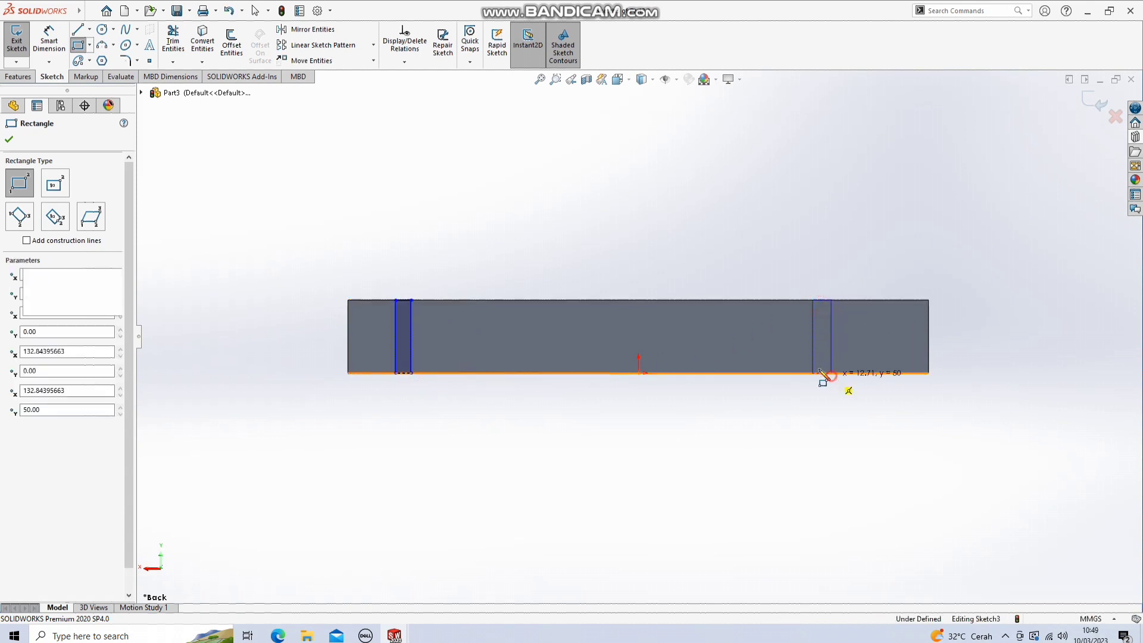
# Dimension the widths of both rectangles on the back face to 4 mm each.
pyautogui.click(48, 41)
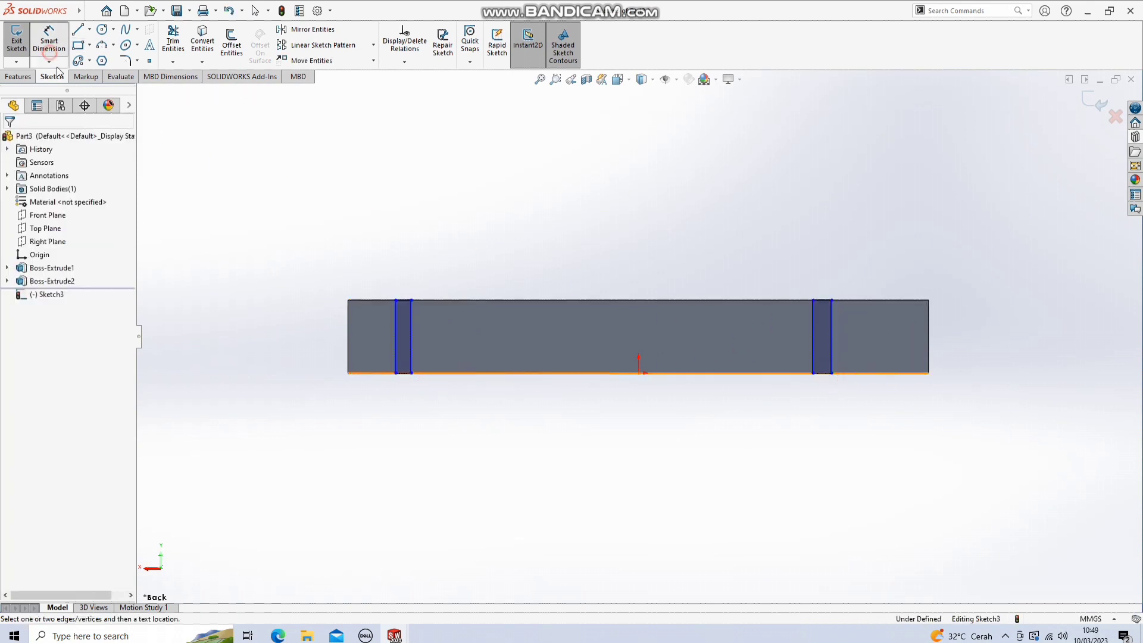
pyautogui.click(403, 300)
pyautogui.click(413, 228)
pyautogui.write('4')
pyautogui.press('Return')
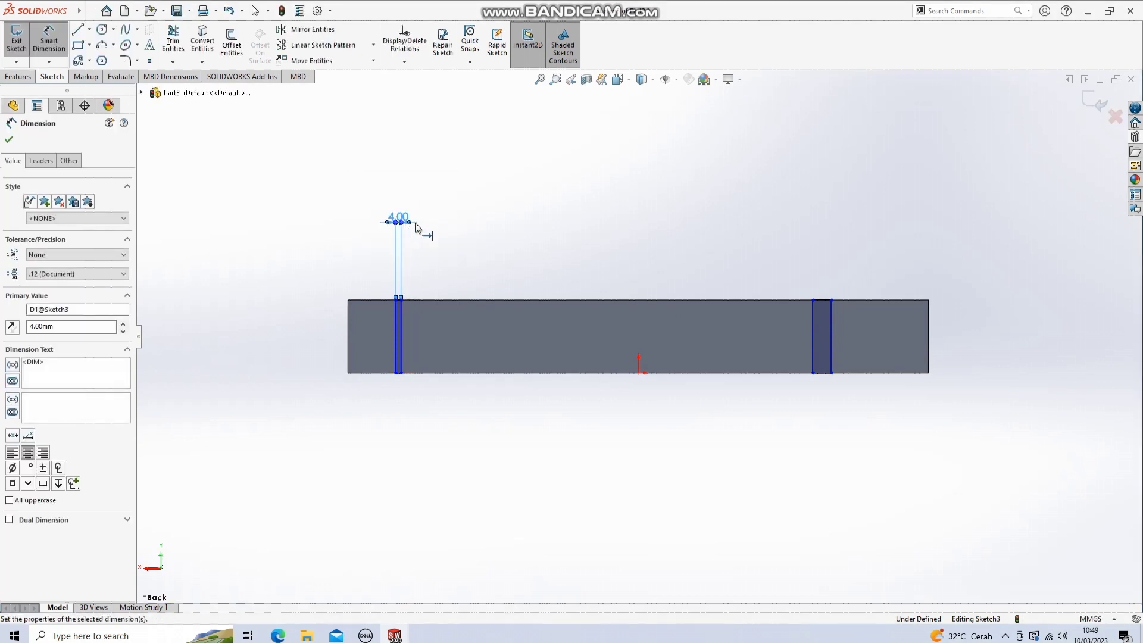
pyautogui.click(818, 300)
pyautogui.click(820, 209)
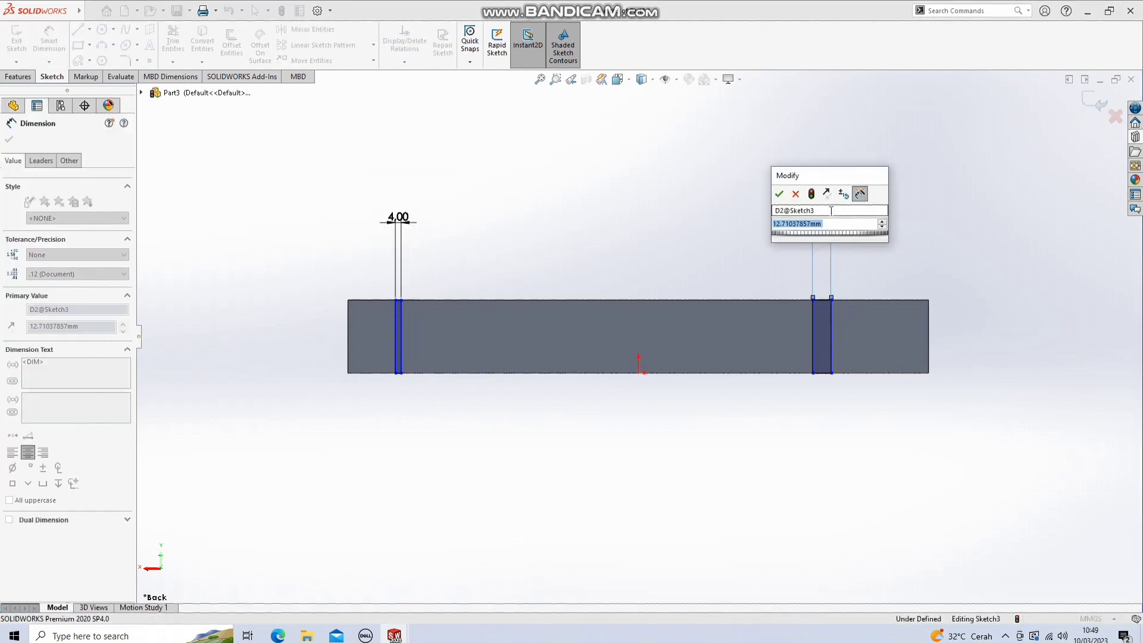
pyautogui.write('4')
pyautogui.press('Return')
# Dimension the right rectangle's outer vertical edge 50 mm from the right end of the back face.
pyautogui.click(819, 350)
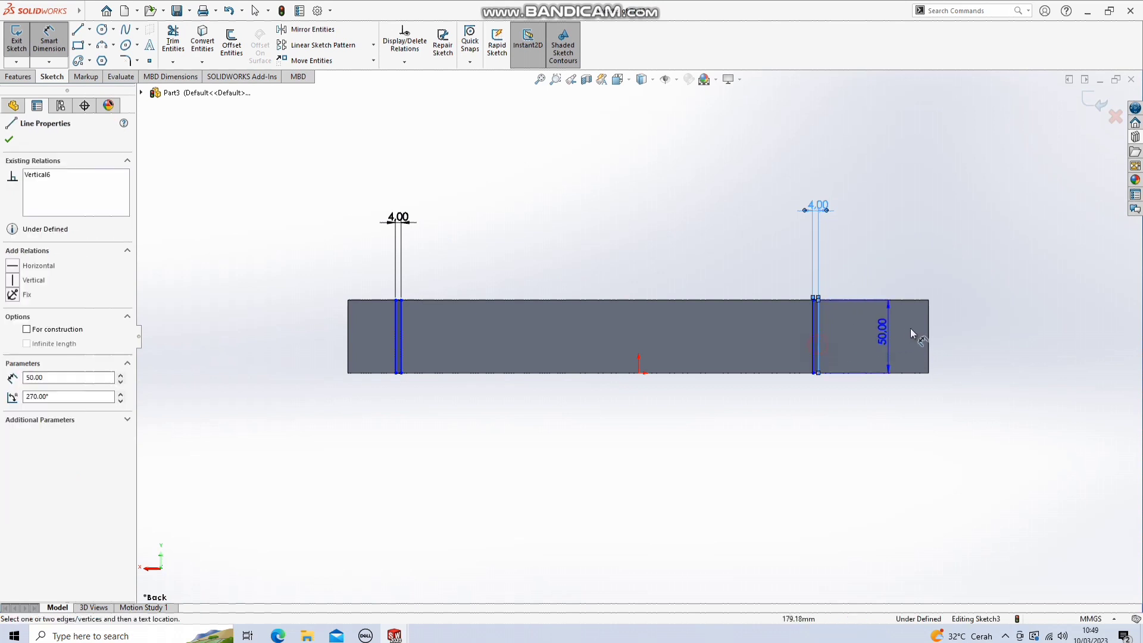
pyautogui.click(928, 331)
pyautogui.click(902, 213)
pyautogui.write('5')
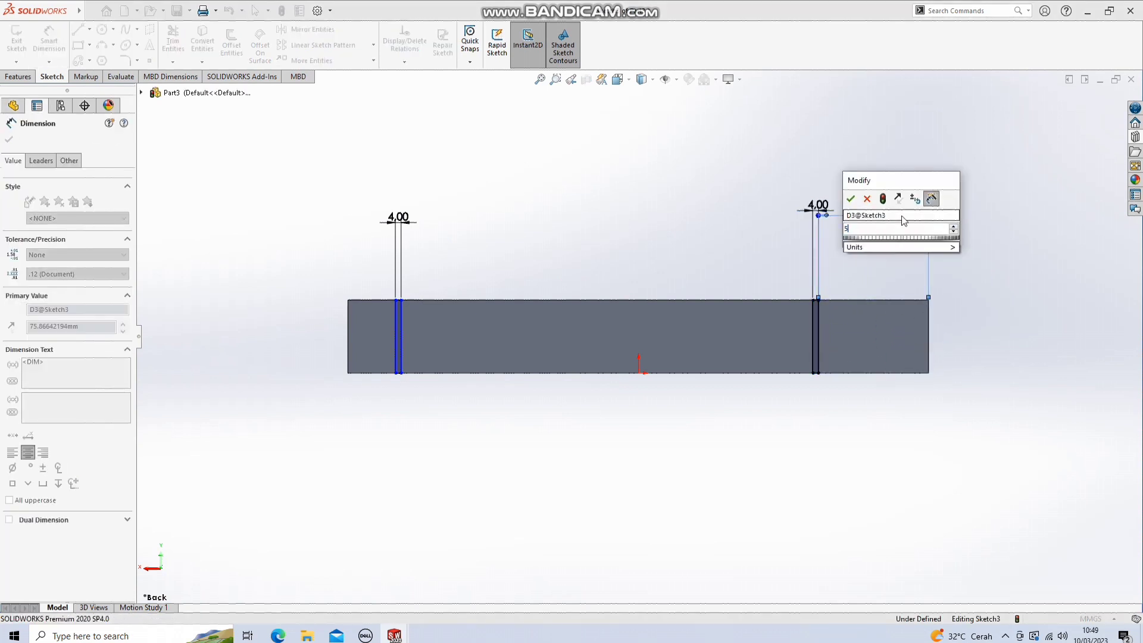
pyautogui.write('0')
pyautogui.press('Return')
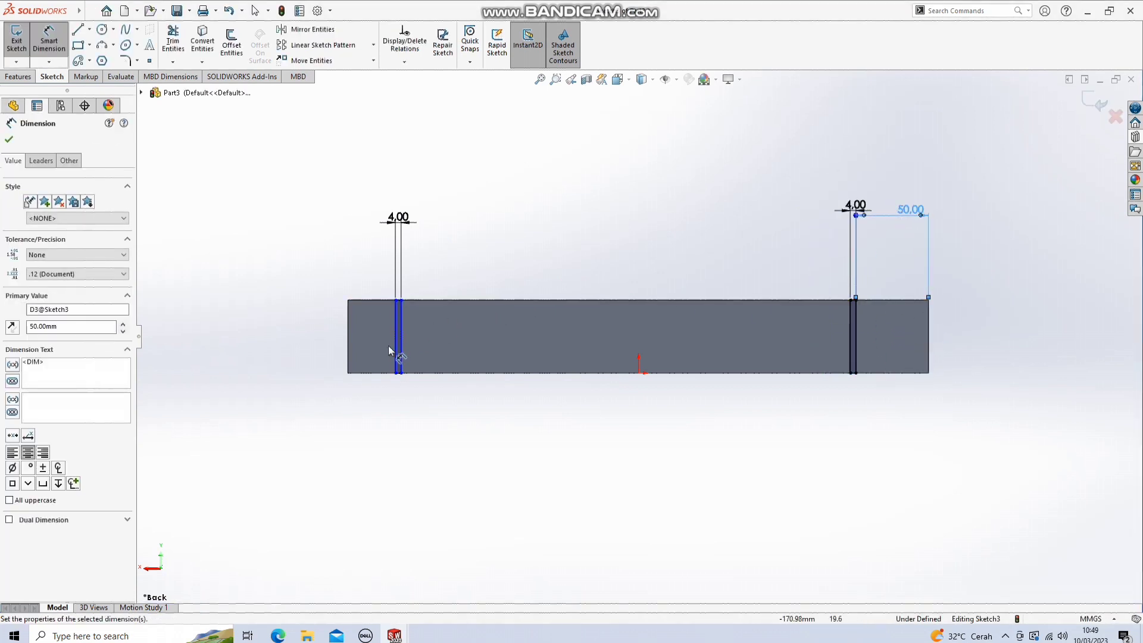
# Dimension the left rectangle's outer vertical edge 50 mm from the left end of the back face.
pyautogui.click(394, 351)
pyautogui.click(348, 344)
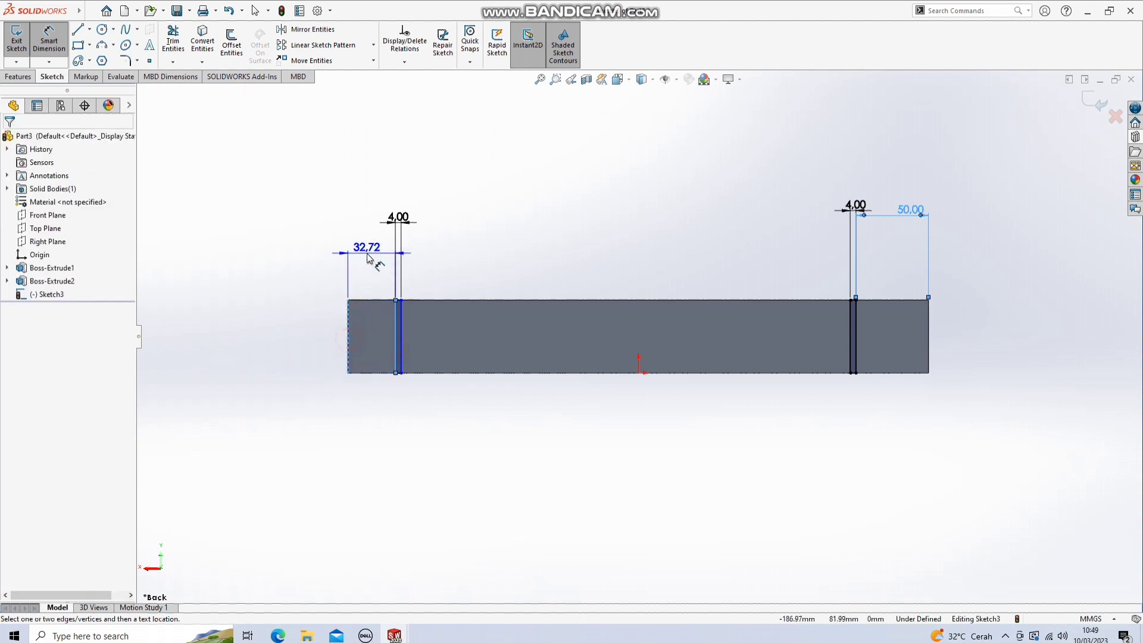
pyautogui.click(369, 250)
pyautogui.write('50')
pyautogui.press('Return')
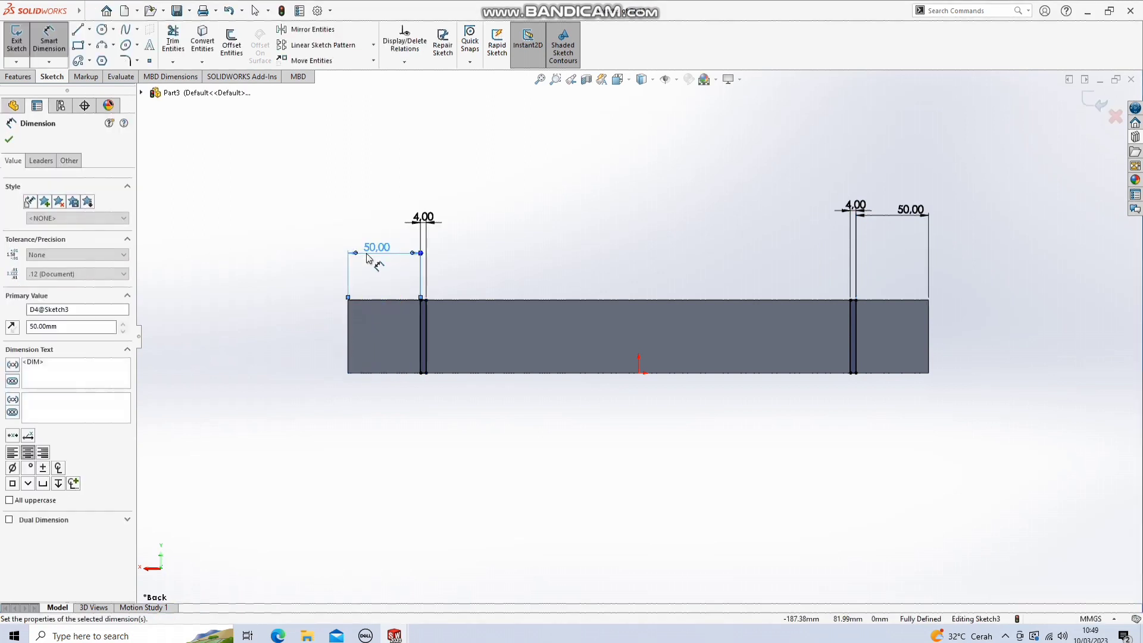
# Extrude the two back-face rectangles 50 mm outward to form the second pair of tabs.
pyautogui.click(18, 76)
pyautogui.click(21, 43)
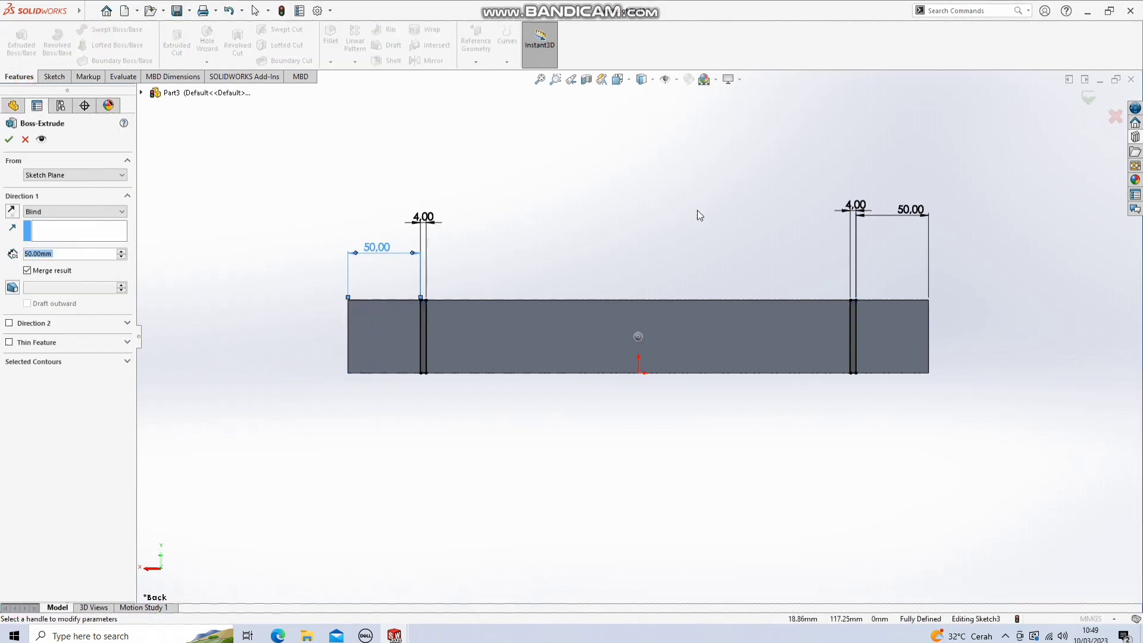
pyautogui.moveTo(662, 227); pyautogui.dragTo(589, 256, button='middle')
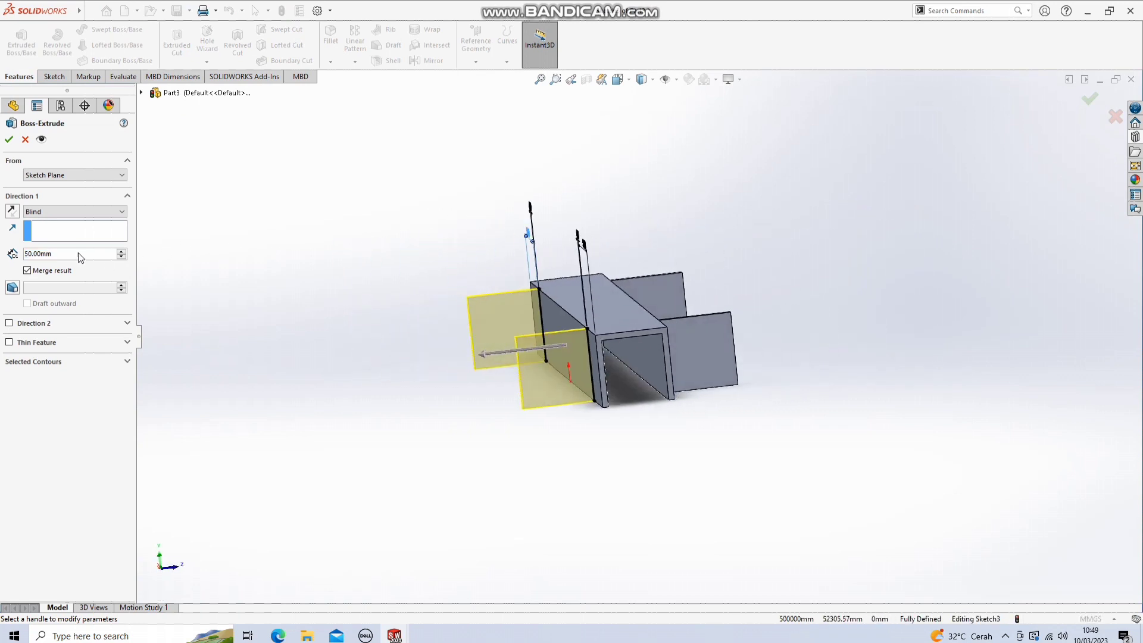
pyautogui.click(11, 140)
# Start a sketch on the U-shaped end face of the channel and view it straight on.
pyautogui.moveTo(404, 227); pyautogui.dragTo(635, 301, button='middle')
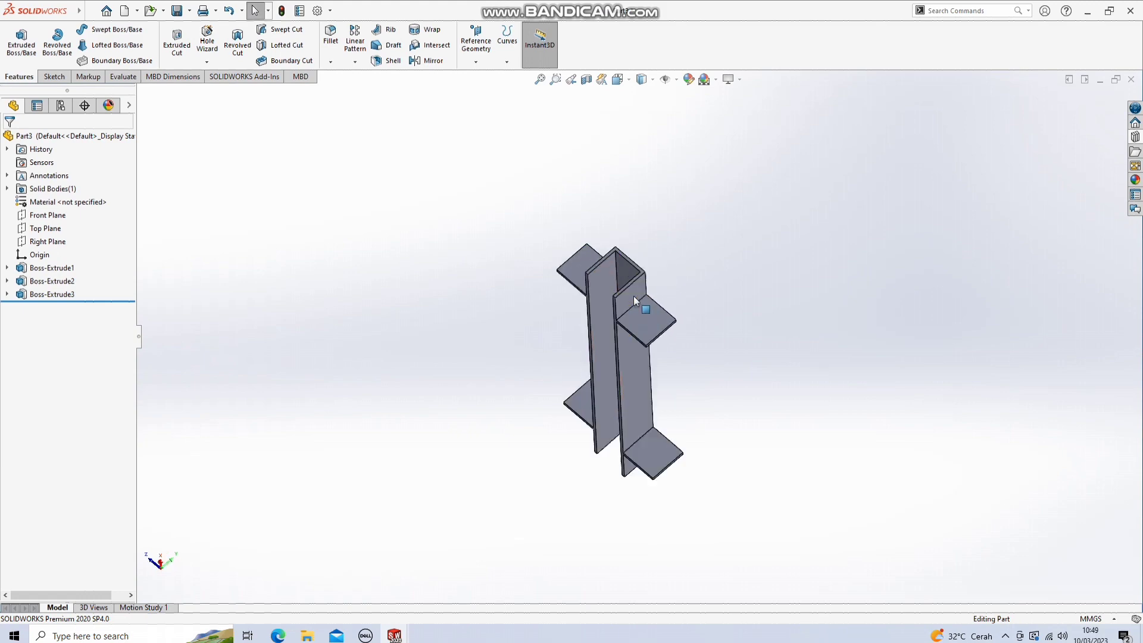
pyautogui.scroll(-3, 625, 289)
pyautogui.rightClick(619, 281)
pyautogui.click(645, 269)
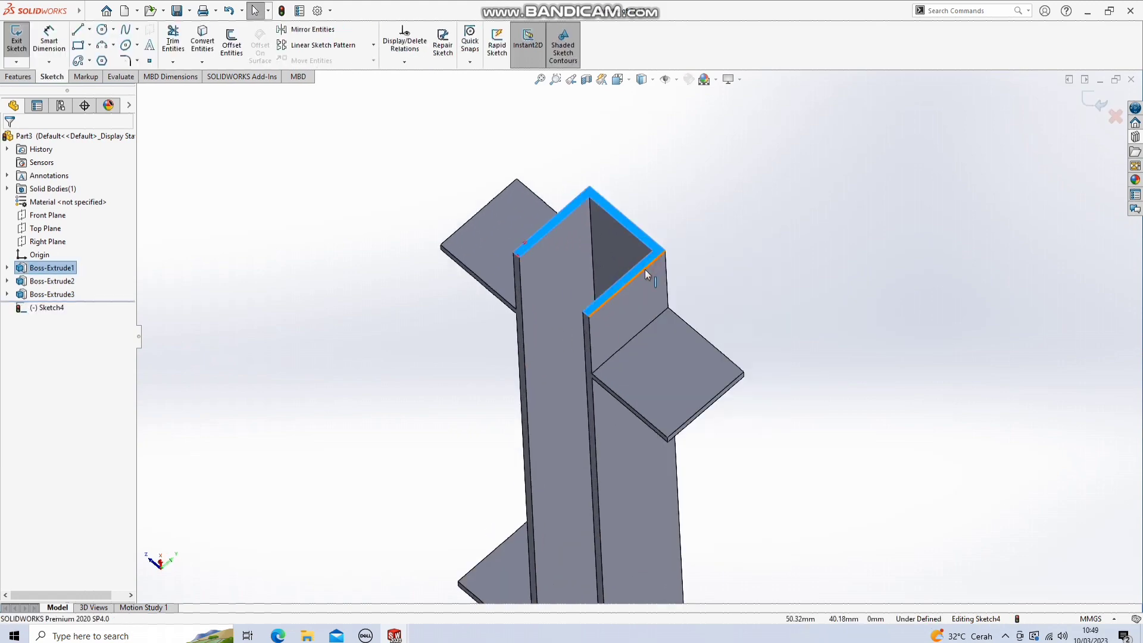
pyautogui.press('space')
pyautogui.click(563, 346)
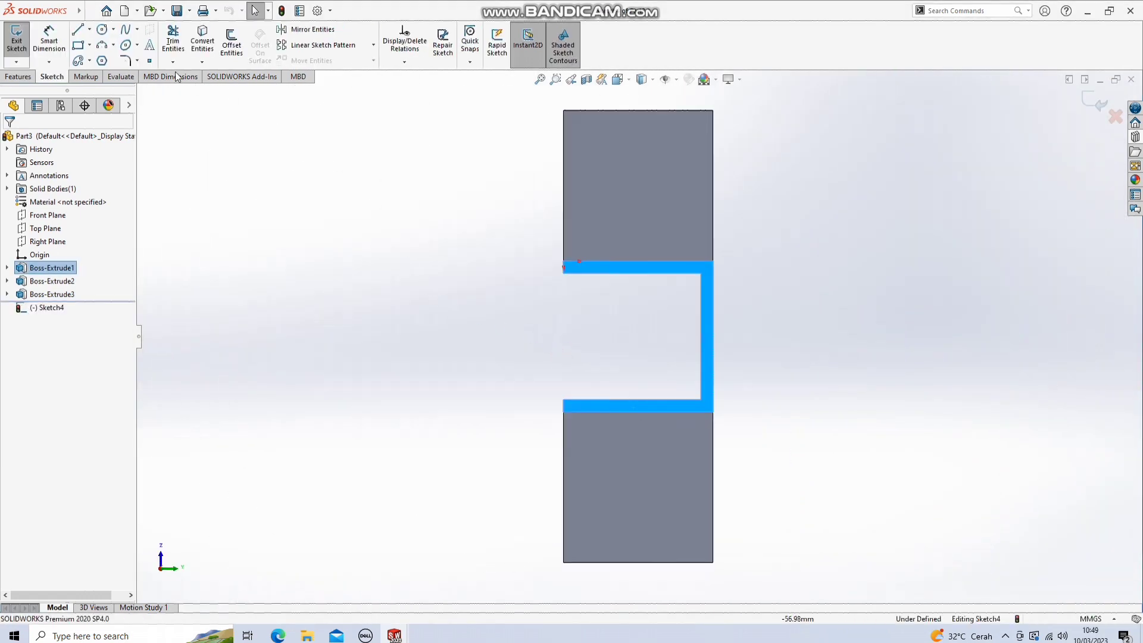
# Draw a construction line across the channel's open side, joining the inner corners of the two wall ends.
pyautogui.click(90, 29)
pyautogui.click(104, 56)
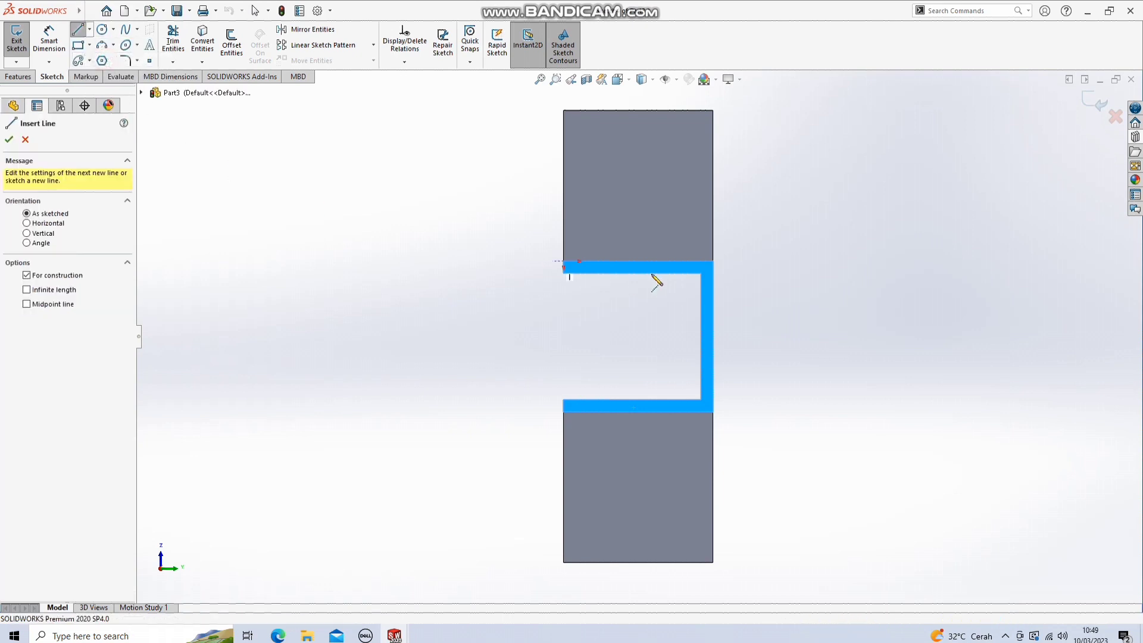
pyautogui.click(563, 273)
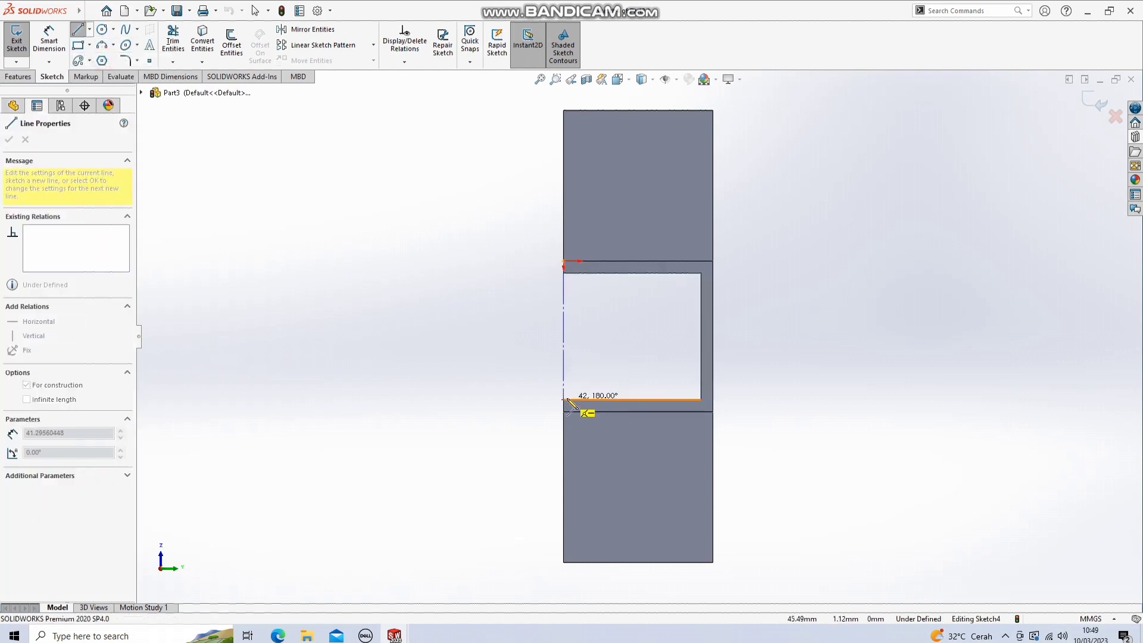
pyautogui.click(564, 400)
# Sketch a circle of 25 mm radius centred on the construction line's midpoint, reaching the outer corner of the channel wall.
pyautogui.click(103, 29)
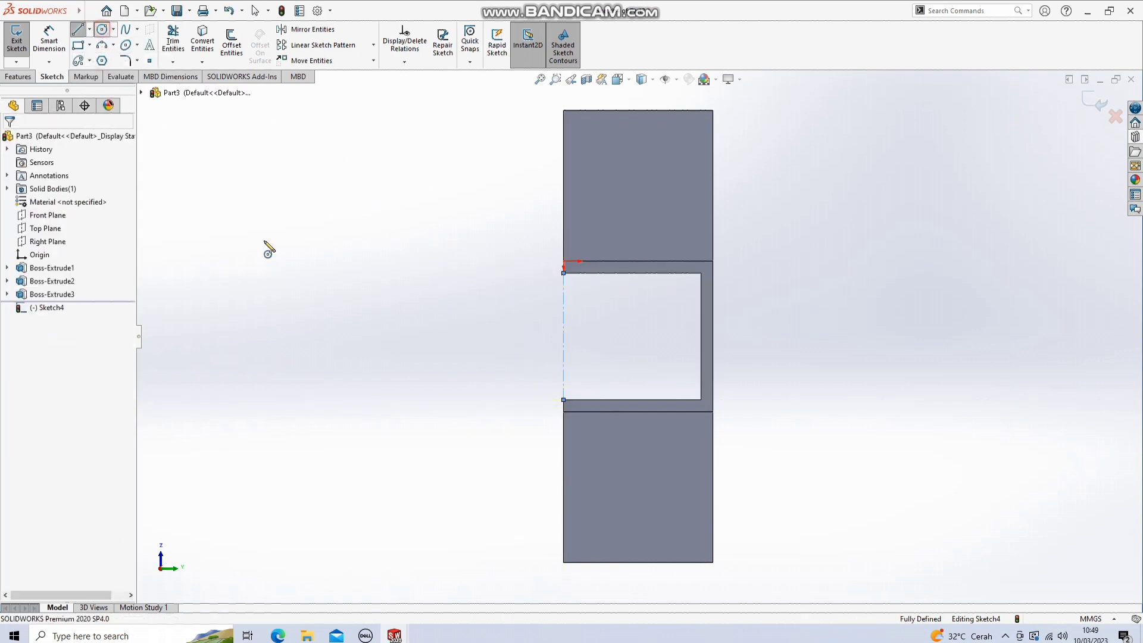
pyautogui.click(564, 335)
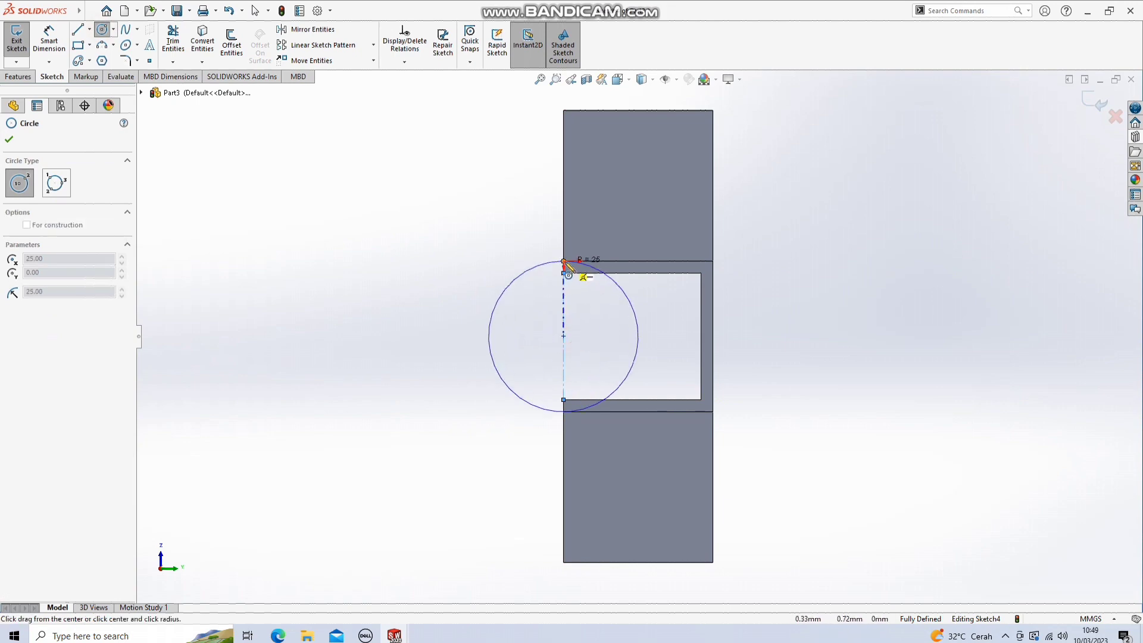
pyautogui.click(579, 263)
# Extrude the 25 mm radius circle 75 mm in the reversed direction, back along the channel, merged with the body.
pyautogui.click(18, 76)
pyautogui.click(22, 42)
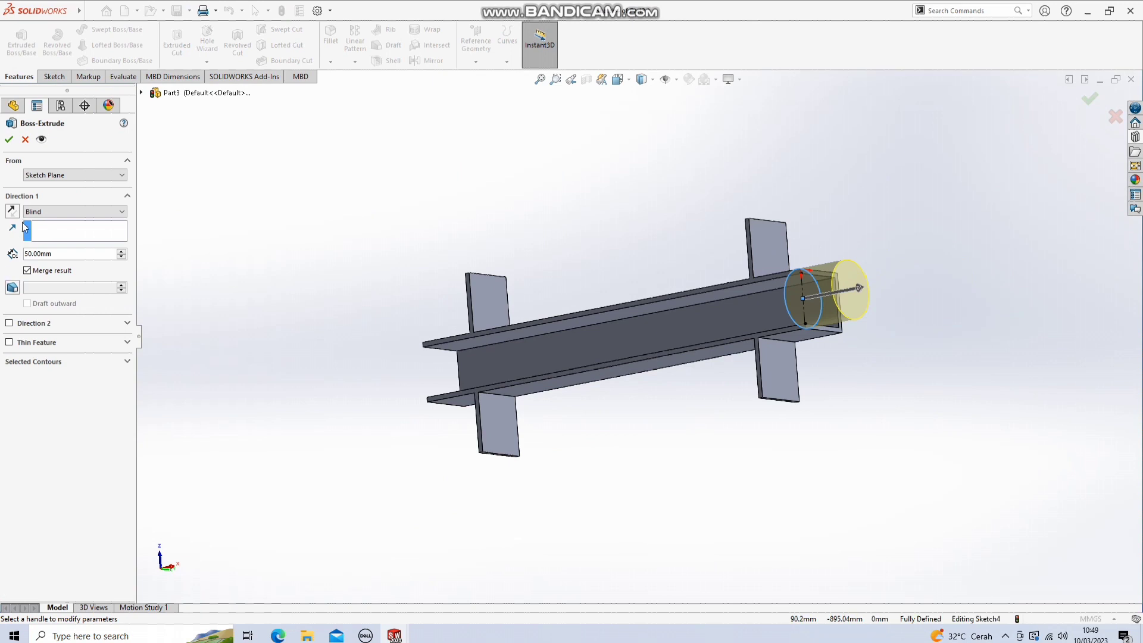
pyautogui.click(12, 212)
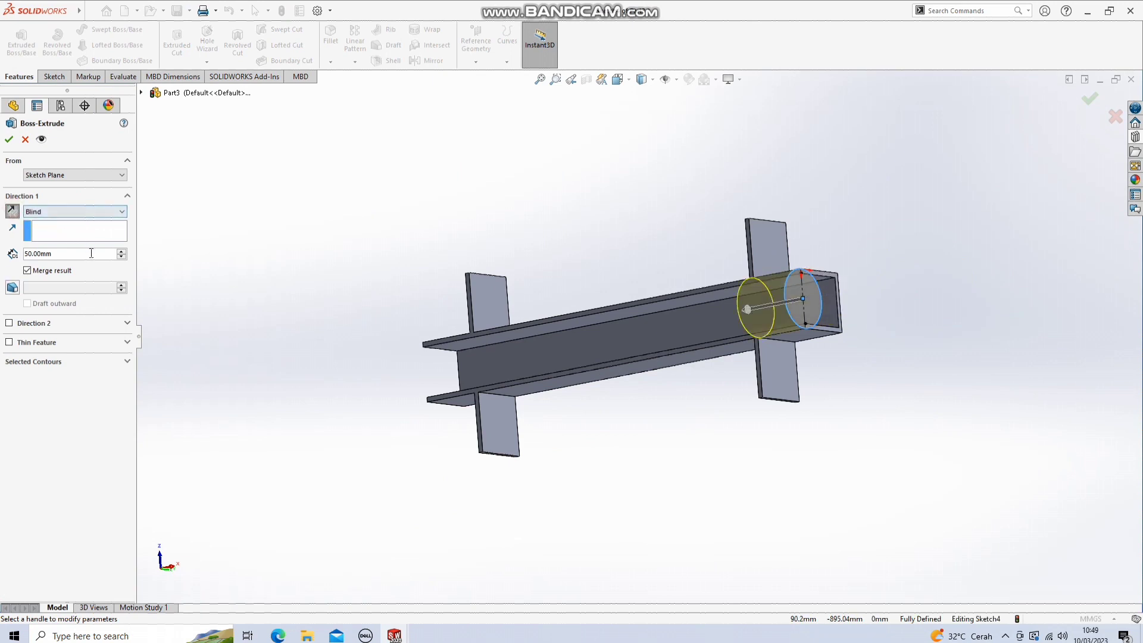
pyautogui.write('75')
pyautogui.press('Return')
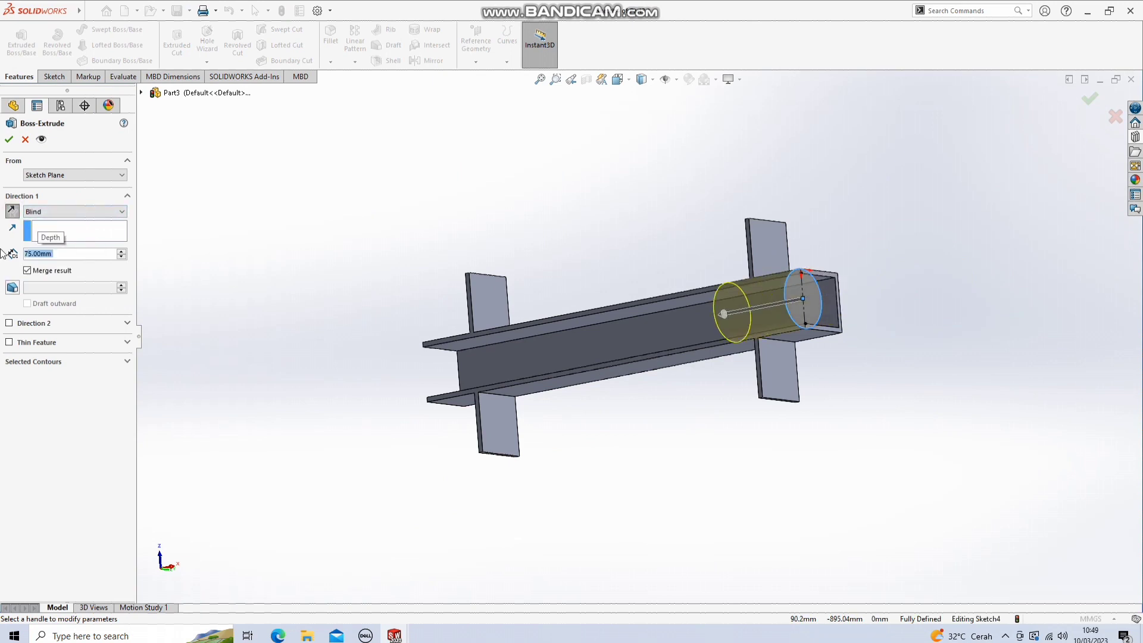
pyautogui.click(9, 140)
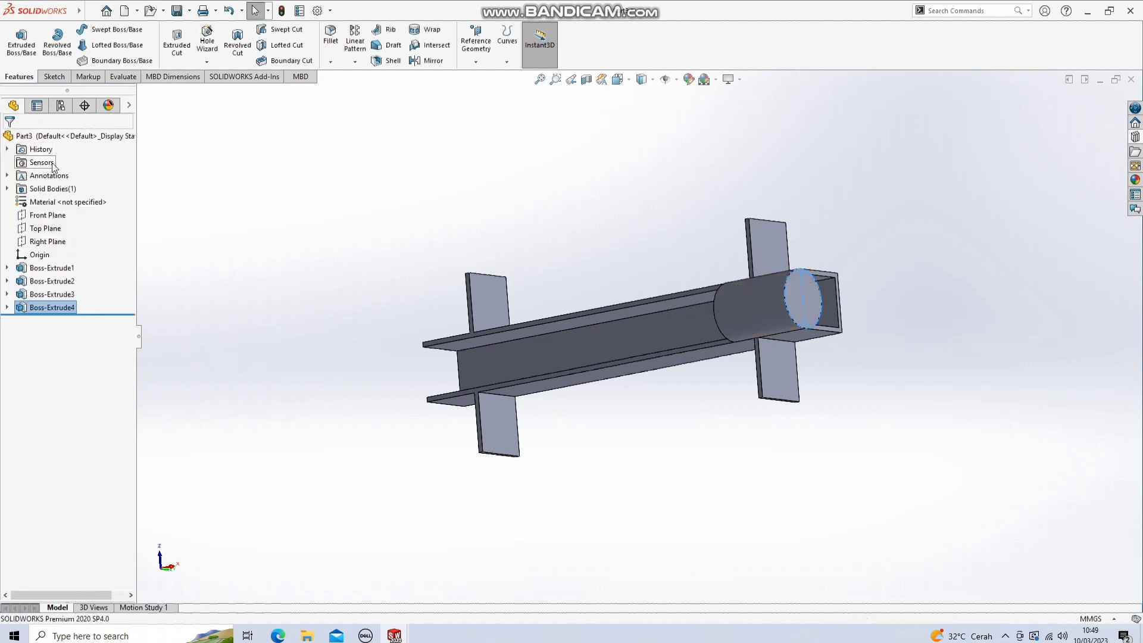
# Start a sketch on the cylinder's end face and draw a concentric circle of about 15 mm radius.
pyautogui.rightClick(802, 306)
pyautogui.click(820, 266)
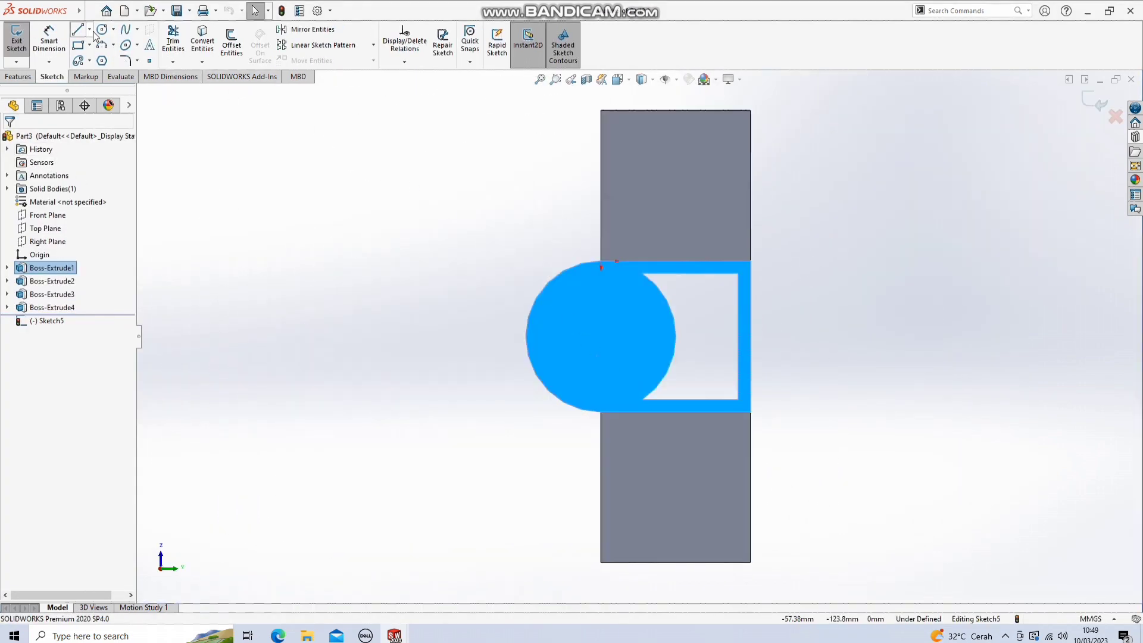
pyautogui.click(101, 29)
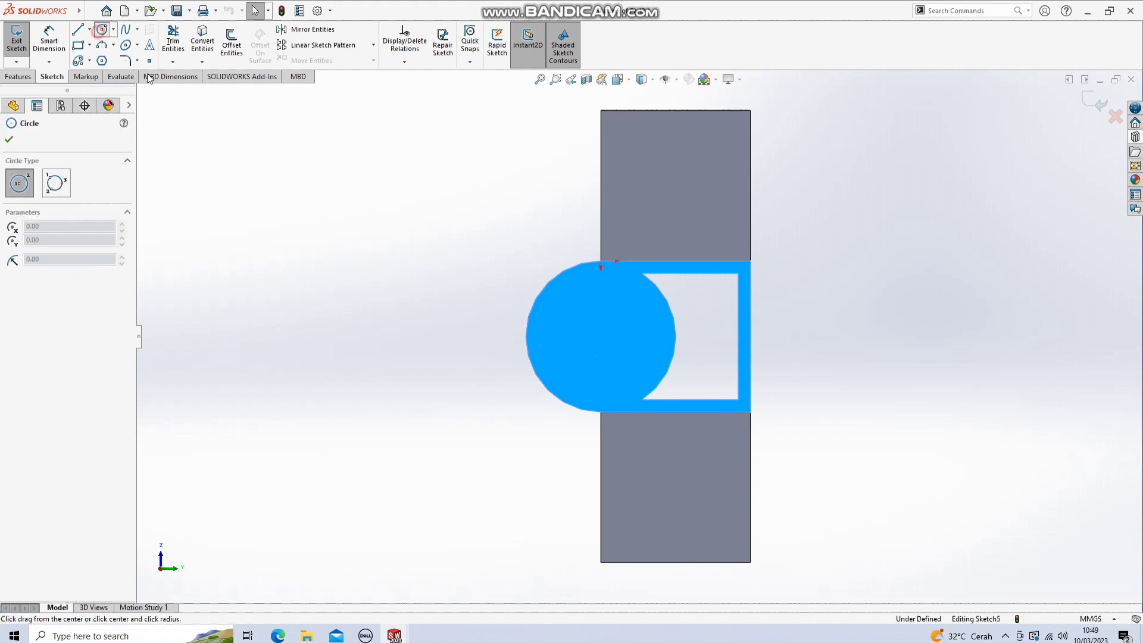
pyautogui.click(601, 337)
pyautogui.click(644, 322)
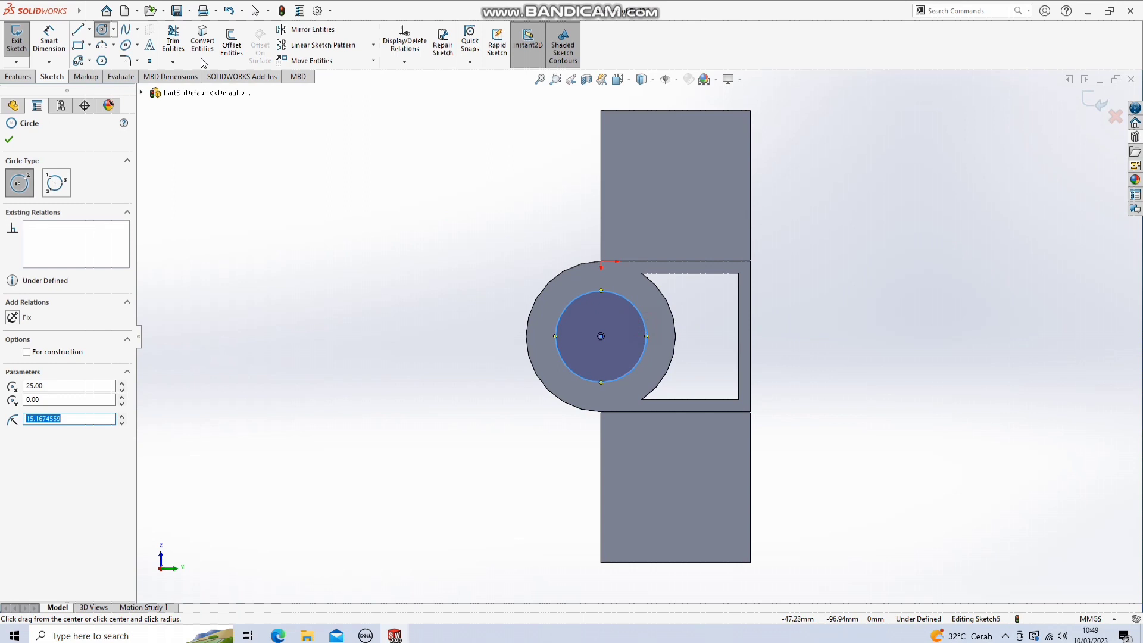
# Dimension the new circle on the end face to a diameter of 35 mm.
pyautogui.click(61, 42)
pyautogui.click(638, 310)
pyautogui.click(908, 356)
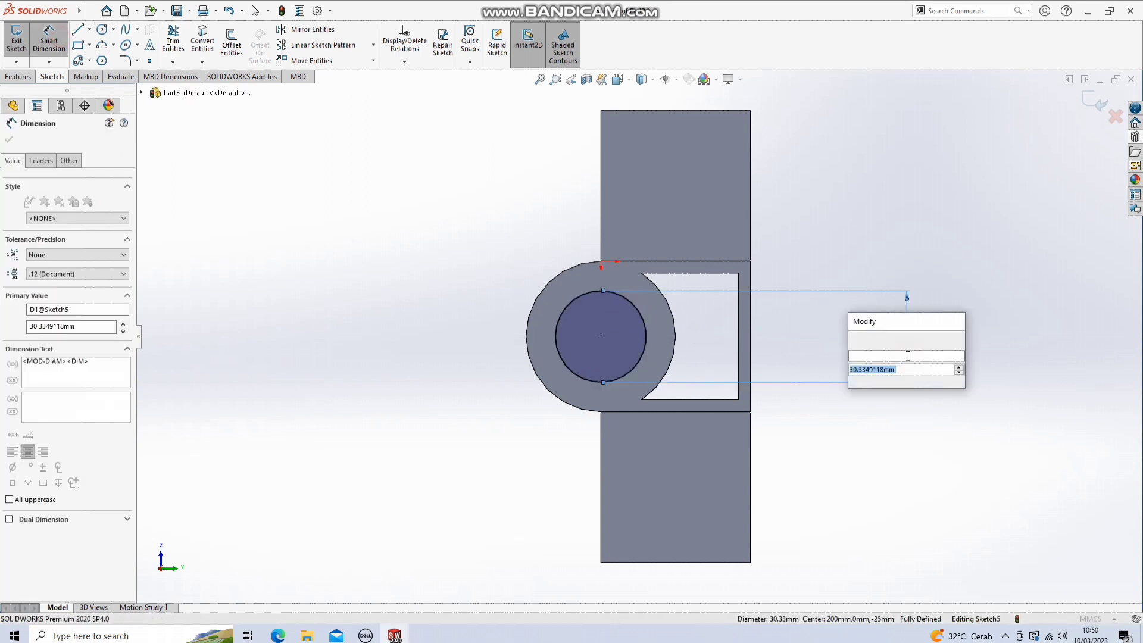
pyautogui.write('35')
pyautogui.press('Return')
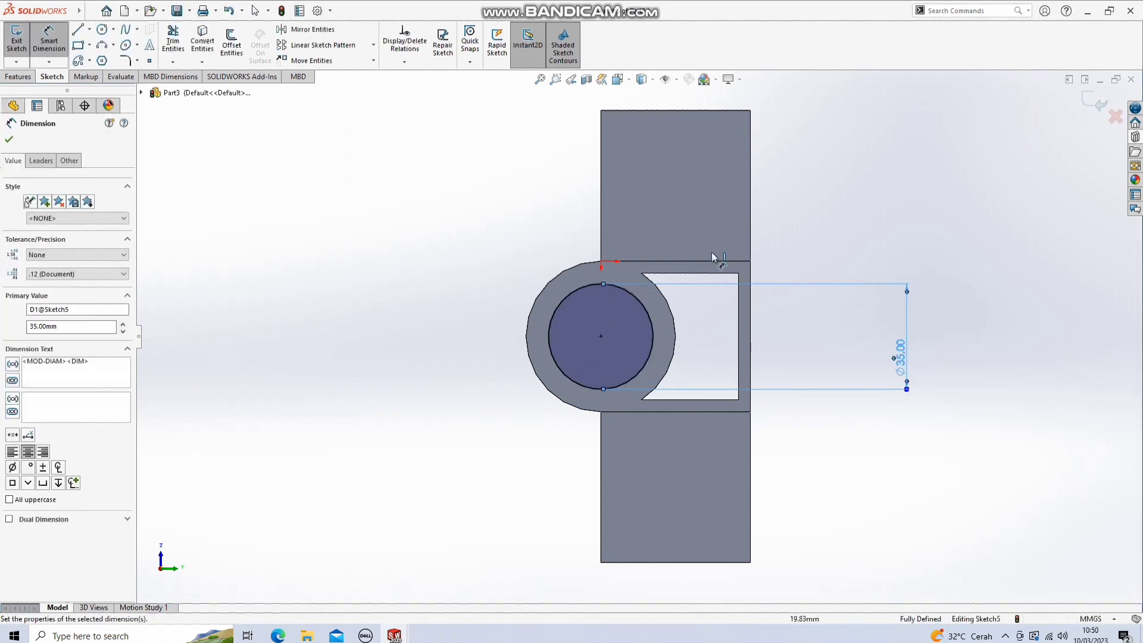
# Cut the 35 mm circle 35 mm deep into the cylinder as a blind extruded cut.
pyautogui.click(18, 76)
pyautogui.click(176, 43)
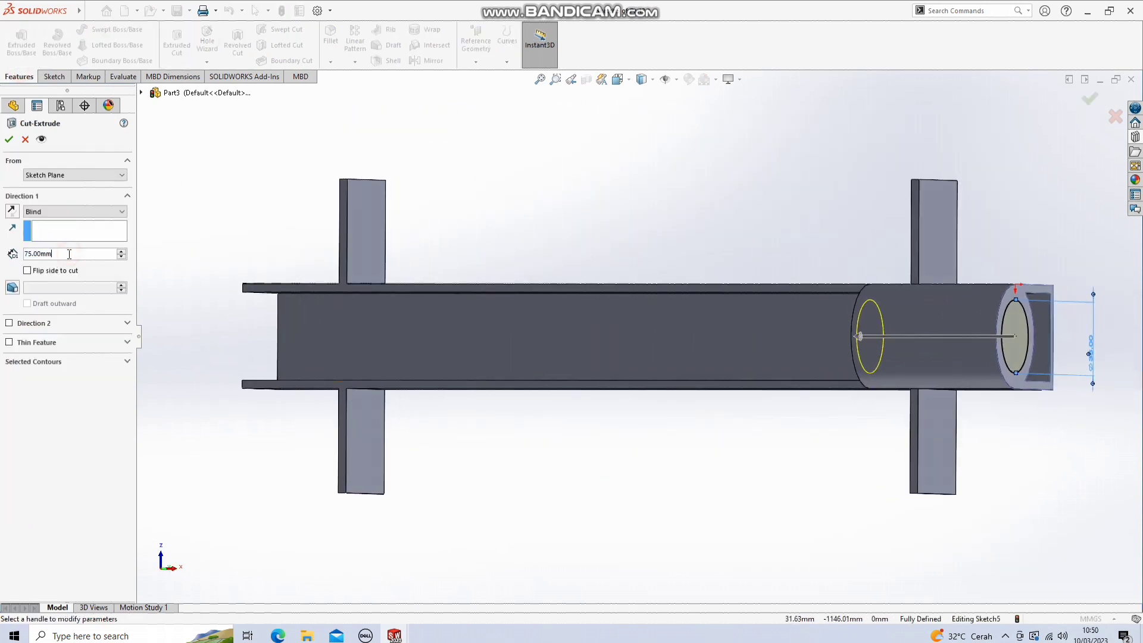
pyautogui.write('35')
pyautogui.press('Return')
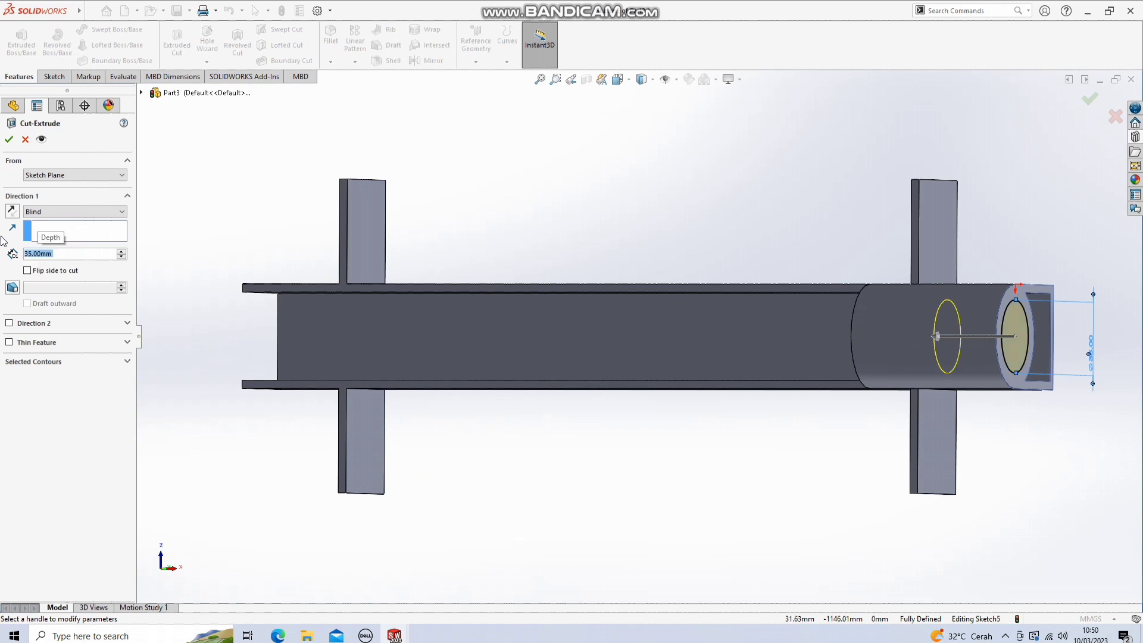
pyautogui.click(24, 139)
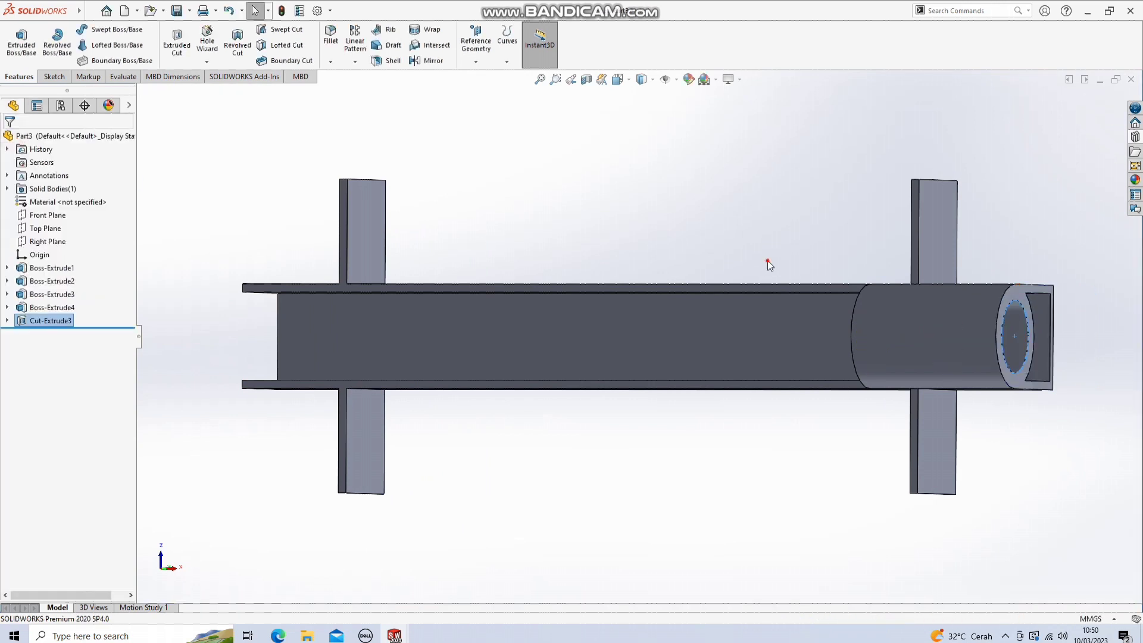
# Start a sketch on the floor of the blind hole and draw a concentric circle of about 10 mm radius.
pyautogui.moveTo(815, 260); pyautogui.dragTo(705, 255, button='middle')
pyautogui.scroll(-5, 618, 308)
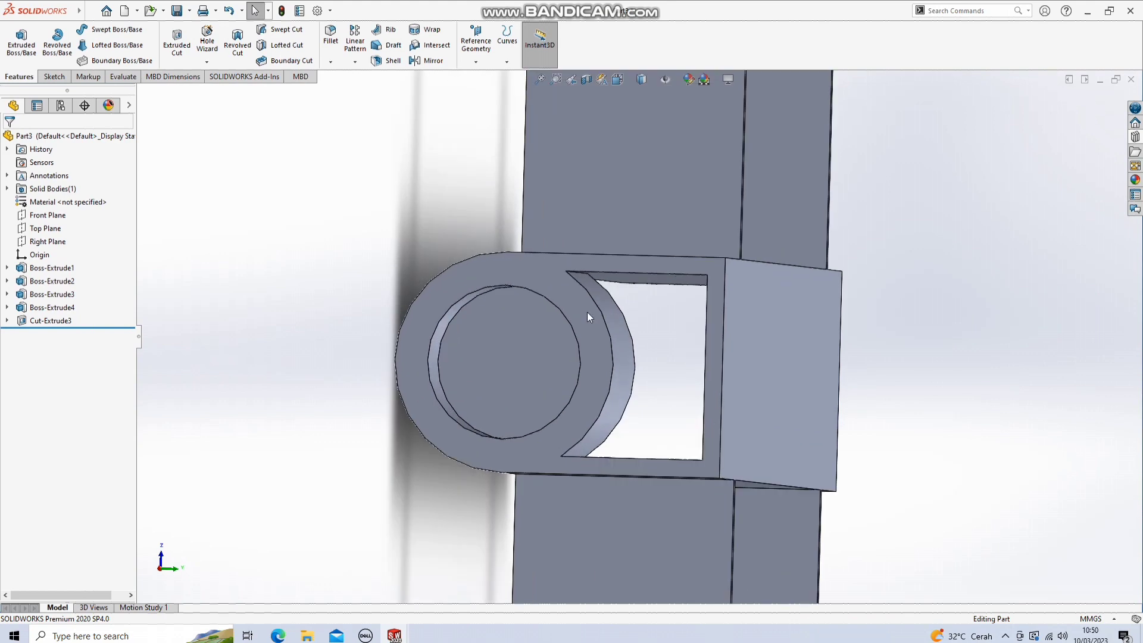
pyautogui.rightClick(541, 332)
pyautogui.click(570, 315)
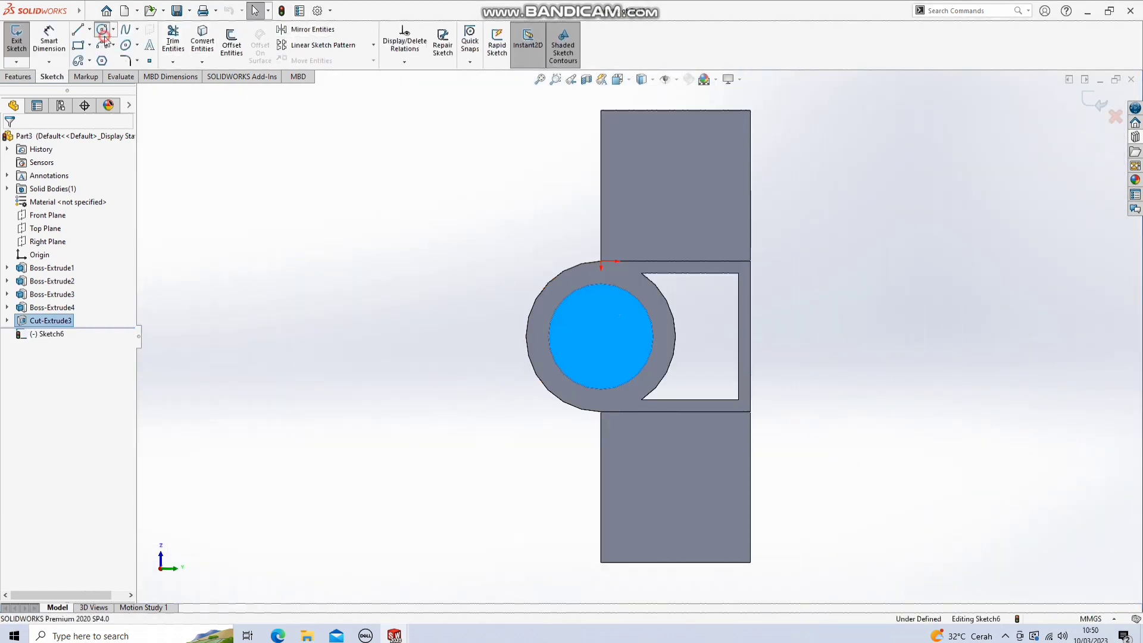
pyautogui.click(103, 30)
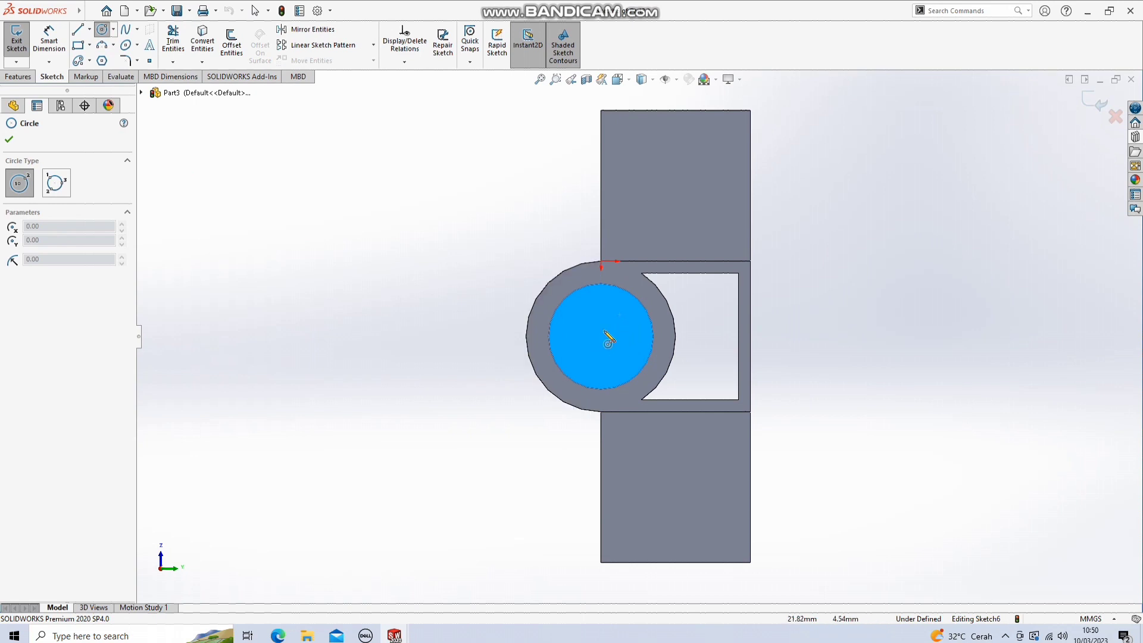
pyautogui.click(600, 336)
pyautogui.click(629, 337)
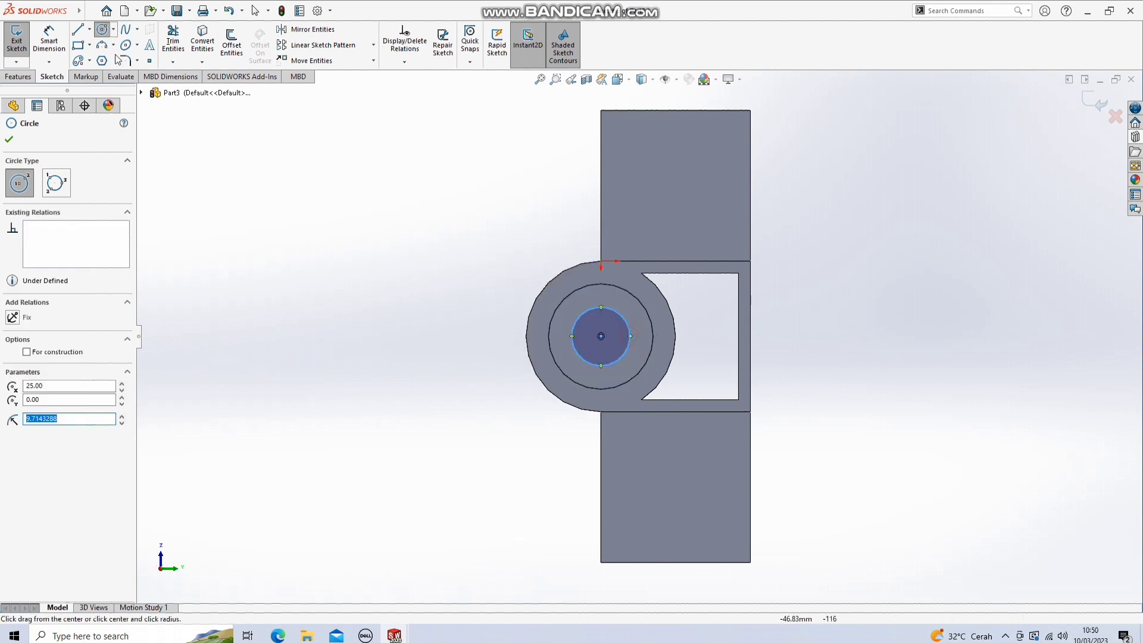
# Dimension the circle on the hole's floor to a diameter of 30 mm.
pyautogui.click(51, 34)
pyautogui.click(627, 324)
pyautogui.click(955, 352)
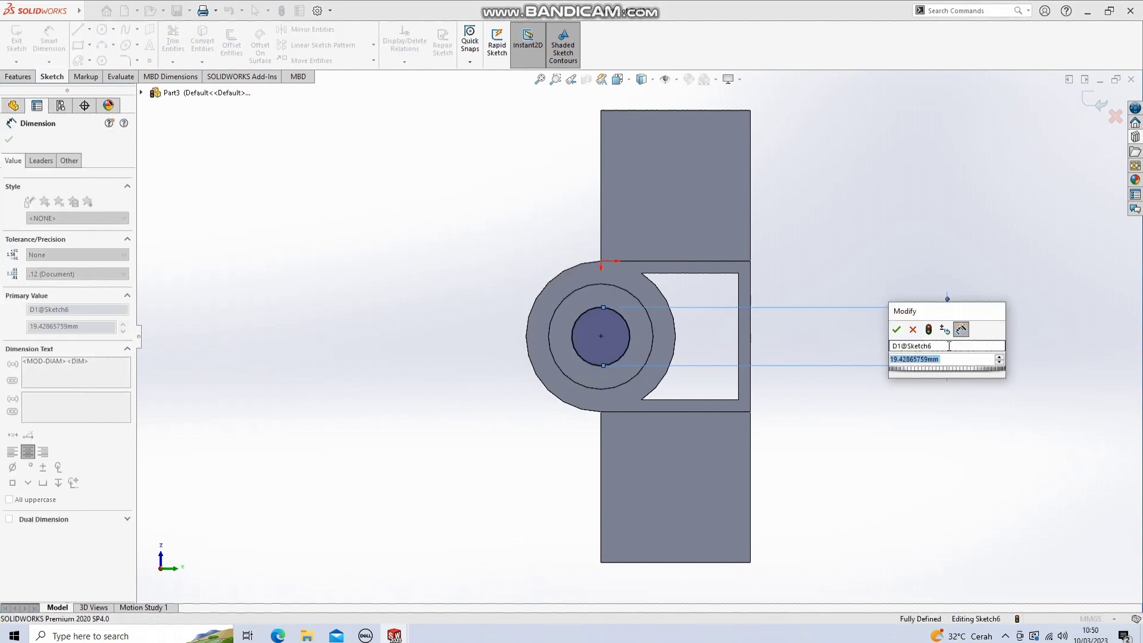
pyautogui.write('30')
pyautogui.press('Return')
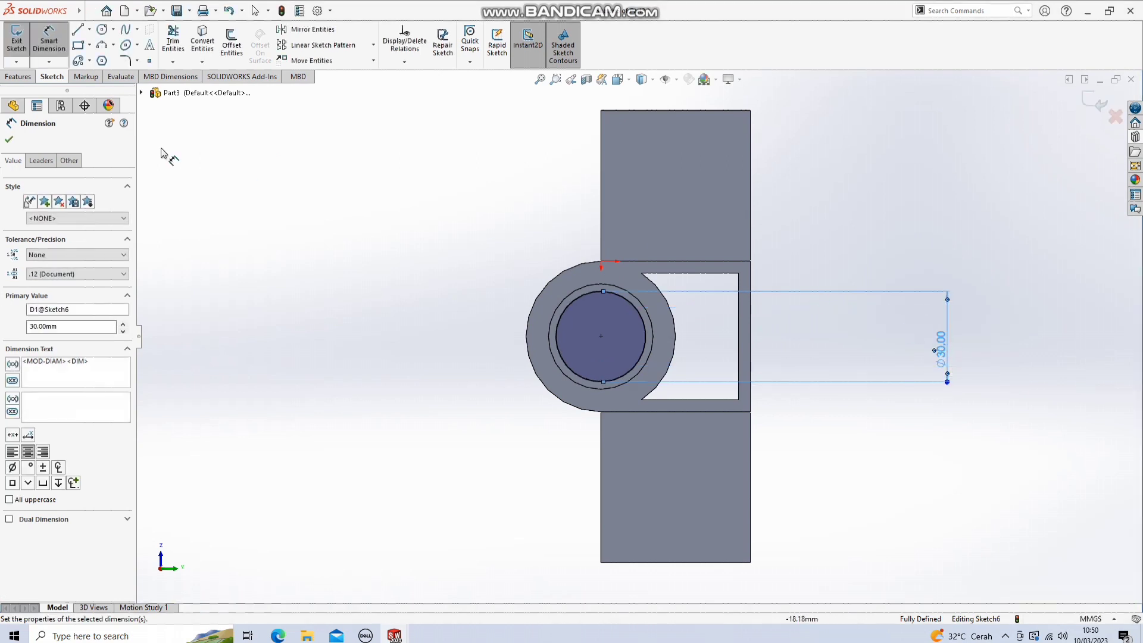
# Cut the 30 mm circle through the rest of the cylinder with a blind depth of 87 mm.
pyautogui.click(19, 78)
pyautogui.click(176, 41)
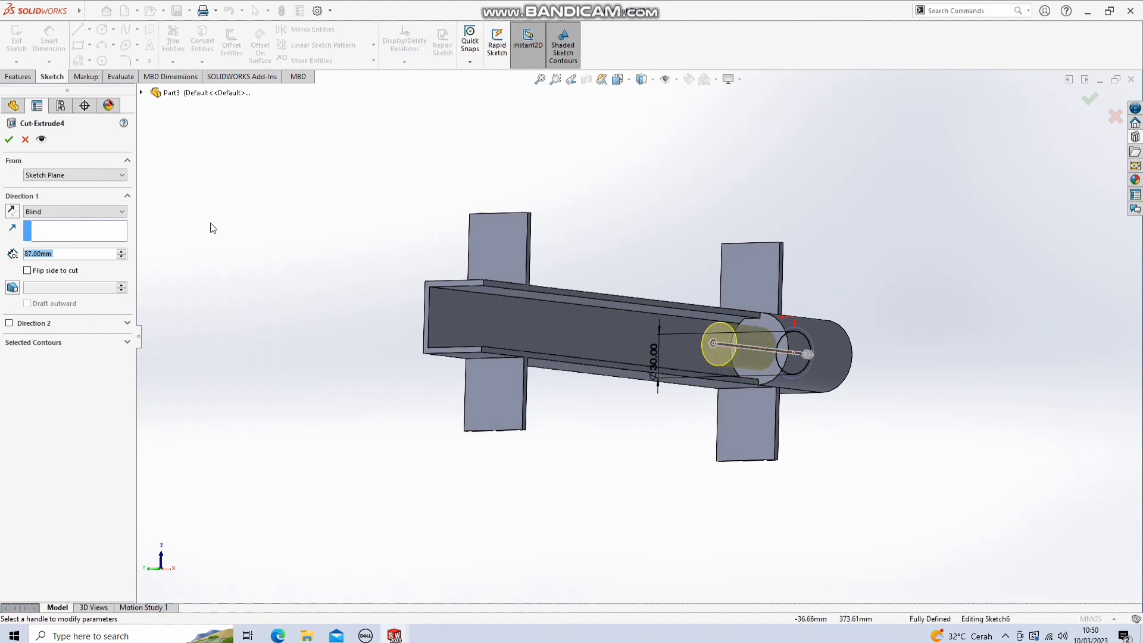
pyautogui.click(7, 139)
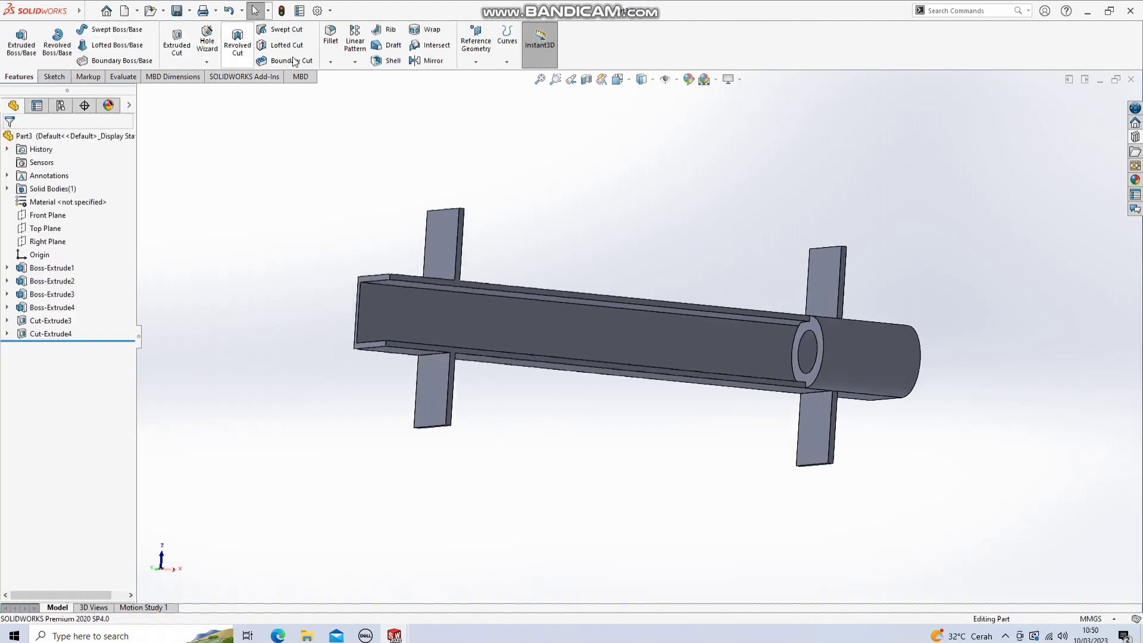
# Mirror the cylinder extrusion and its two bore cuts about the Right Plane to the channel's other end.
pyautogui.click(52, 242)
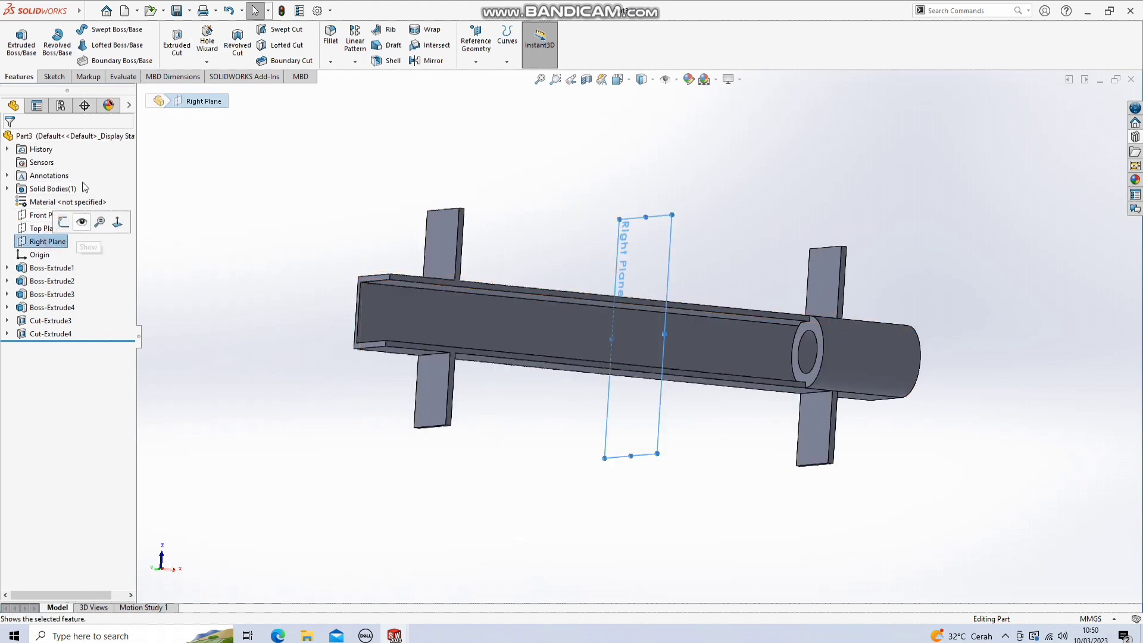
pyautogui.click(426, 60)
pyautogui.moveTo(528, 161); pyautogui.dragTo(631, 372, button='middle')
pyautogui.scroll(-5, 744, 388)
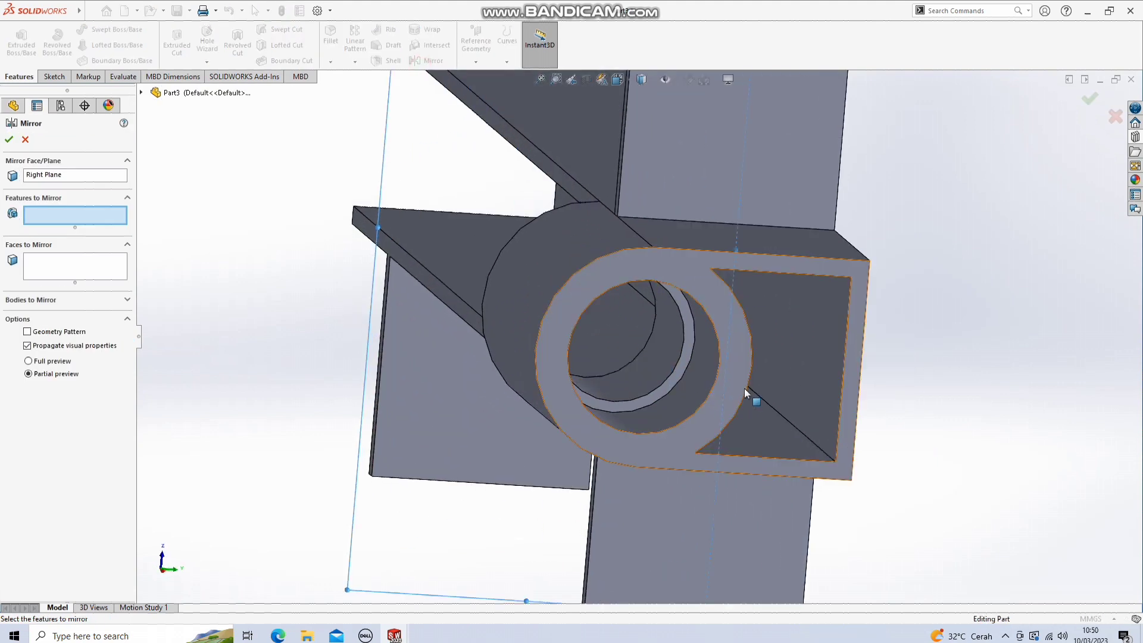
pyautogui.click(733, 384)
pyautogui.click(733, 384)
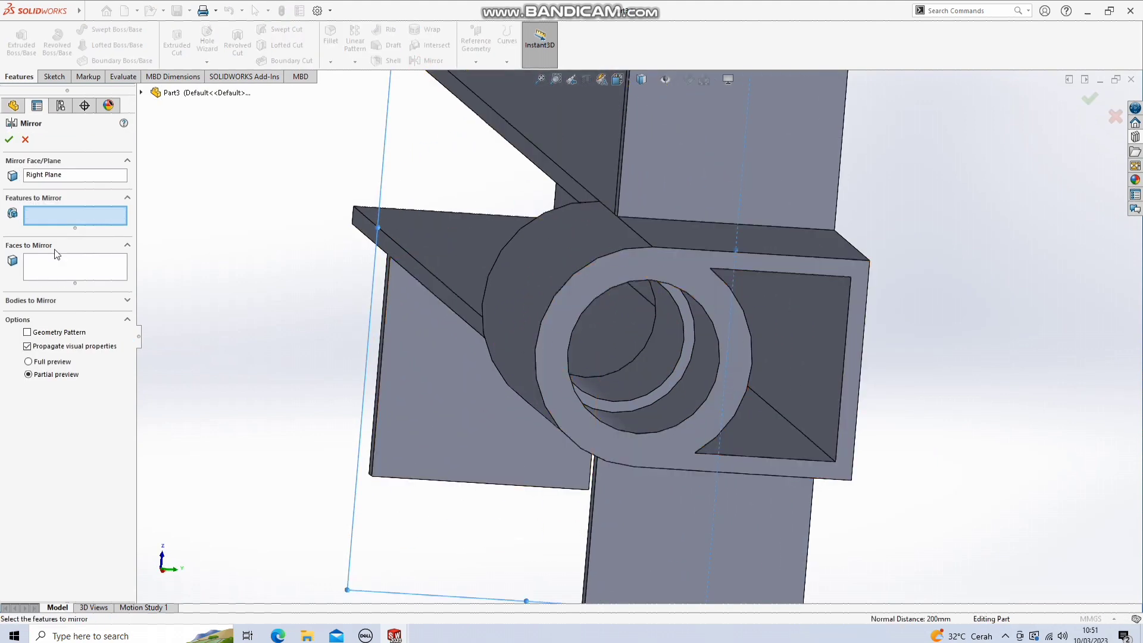
pyautogui.click(142, 94)
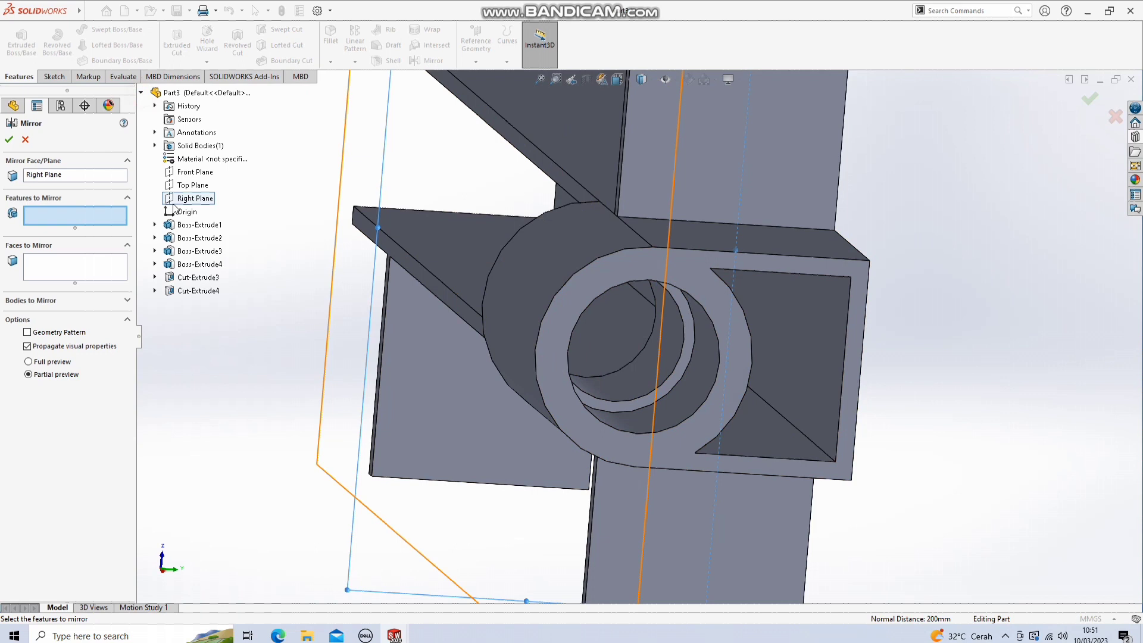
pyautogui.click(190, 269)
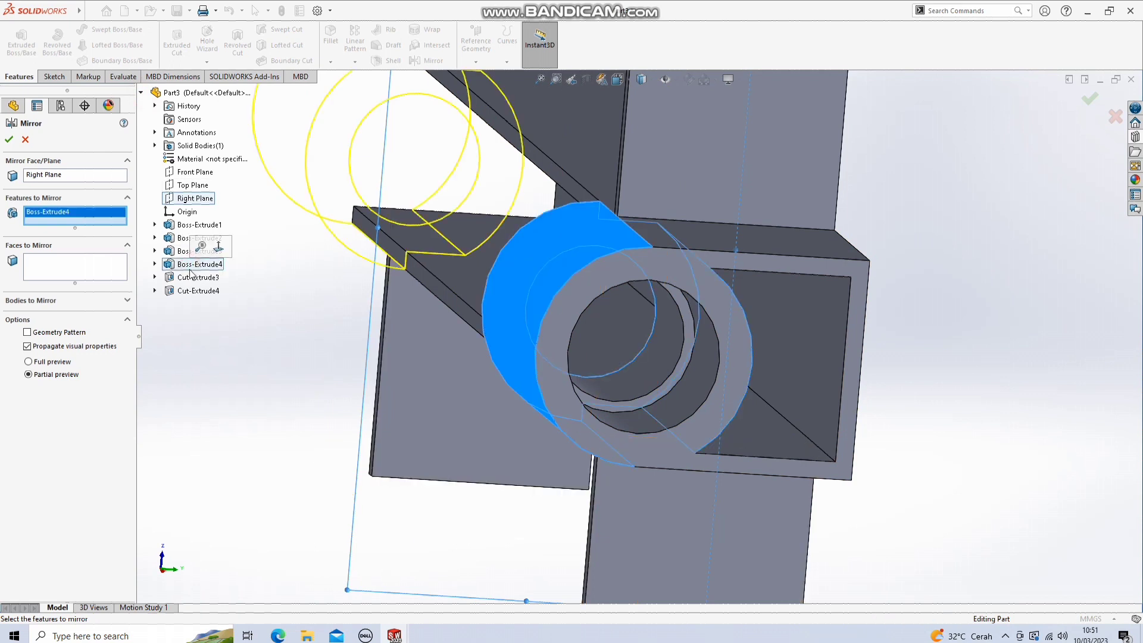
pyautogui.click(190, 278)
pyautogui.click(190, 290)
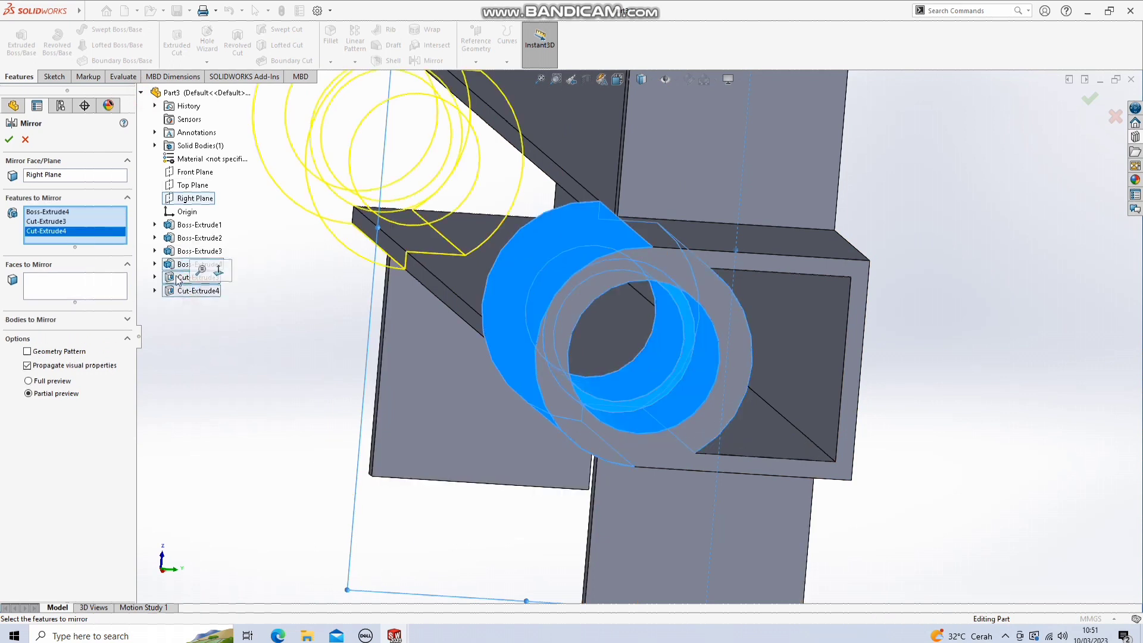
pyautogui.click(9, 139)
pyautogui.press('f')
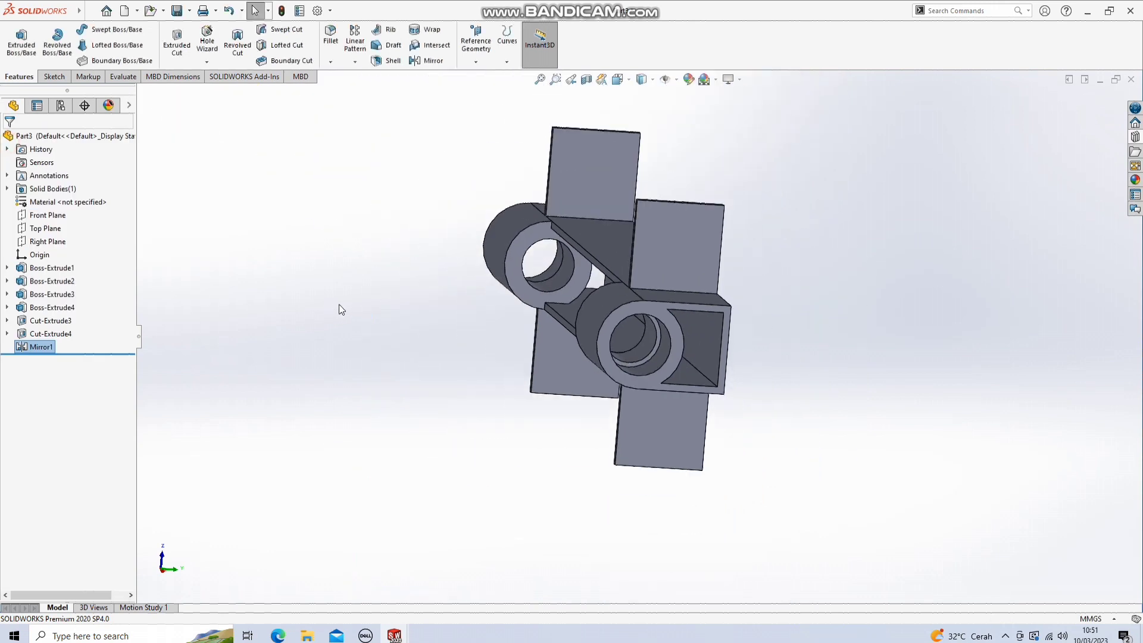
# Start a sketch on the channel's outer web face, opposite the open side, and view it straight on.
pyautogui.moveTo(340, 308)
pyautogui.mouseDown(button='middle')
pyautogui.moveTo(536, 173)
pyautogui.moveTo(500, 184)
pyautogui.moveTo(548, 315)
pyautogui.moveTo(640, 424)
pyautogui.moveTo(633, 183)
pyautogui.moveTo(615, 215)
pyautogui.moveTo(619, 323)
pyautogui.mouseUp(button='middle')
pyautogui.rightClick(619, 322)
pyautogui.click(647, 303)
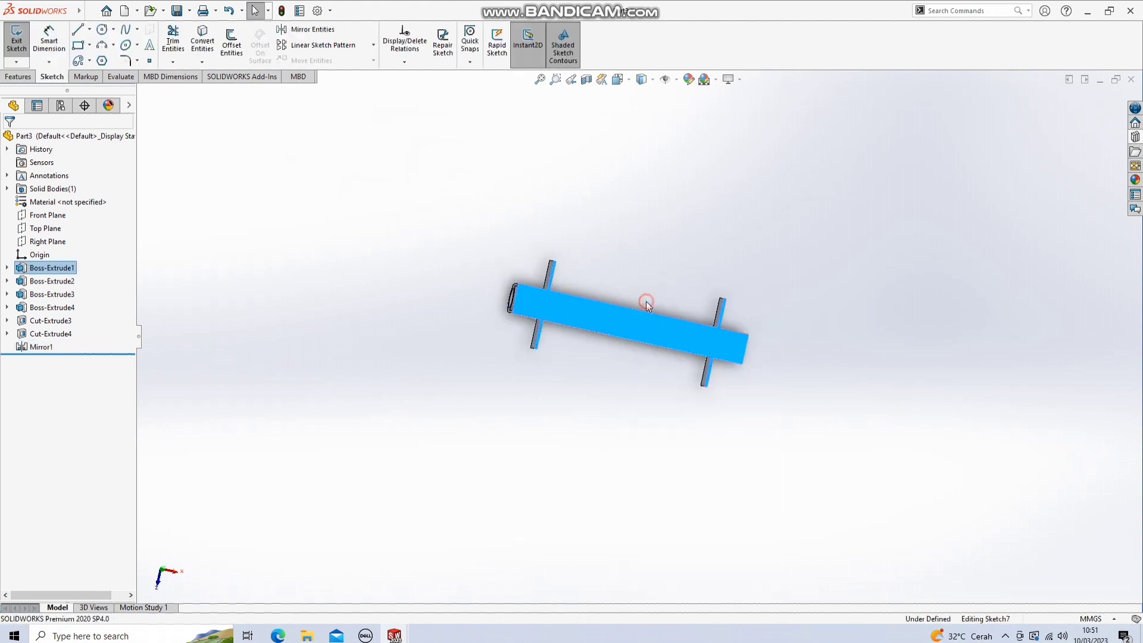
pyautogui.press('space')
pyautogui.click(501, 439)
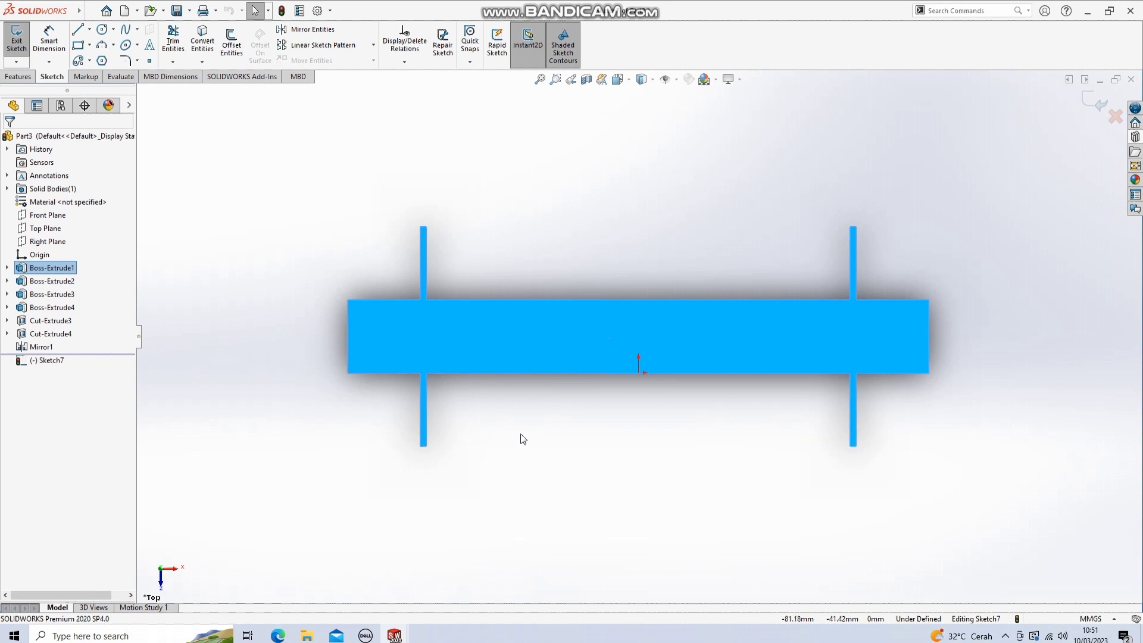
# Draw a vertical construction line across the web face, joining the midpoints of its two long edges.
pyautogui.click(102, 32)
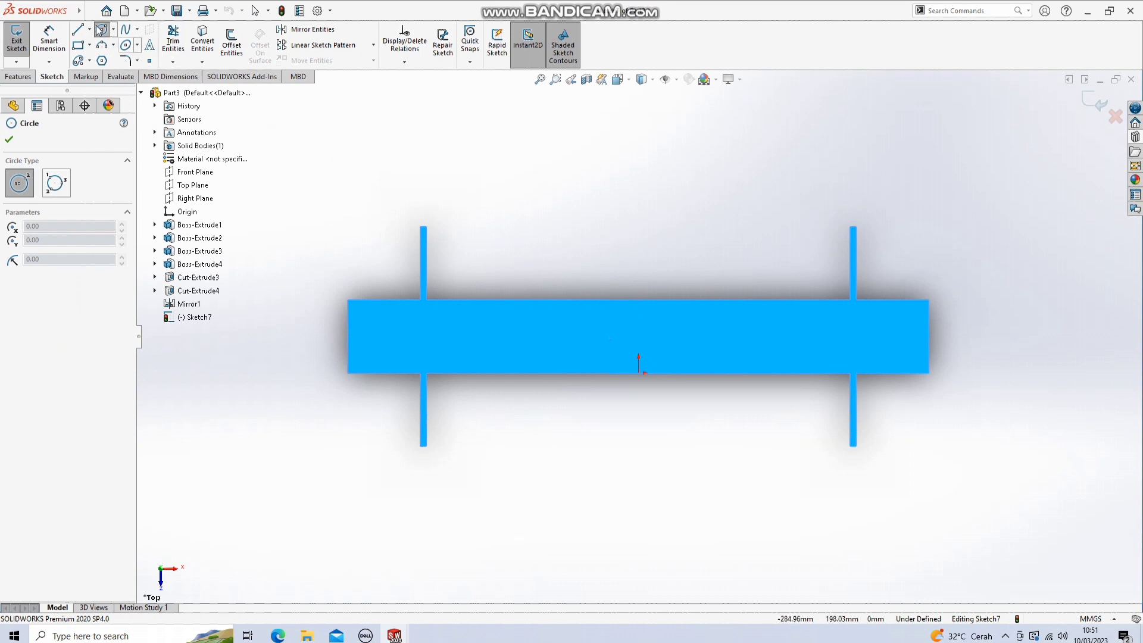
pyautogui.click(89, 30)
pyautogui.click(100, 56)
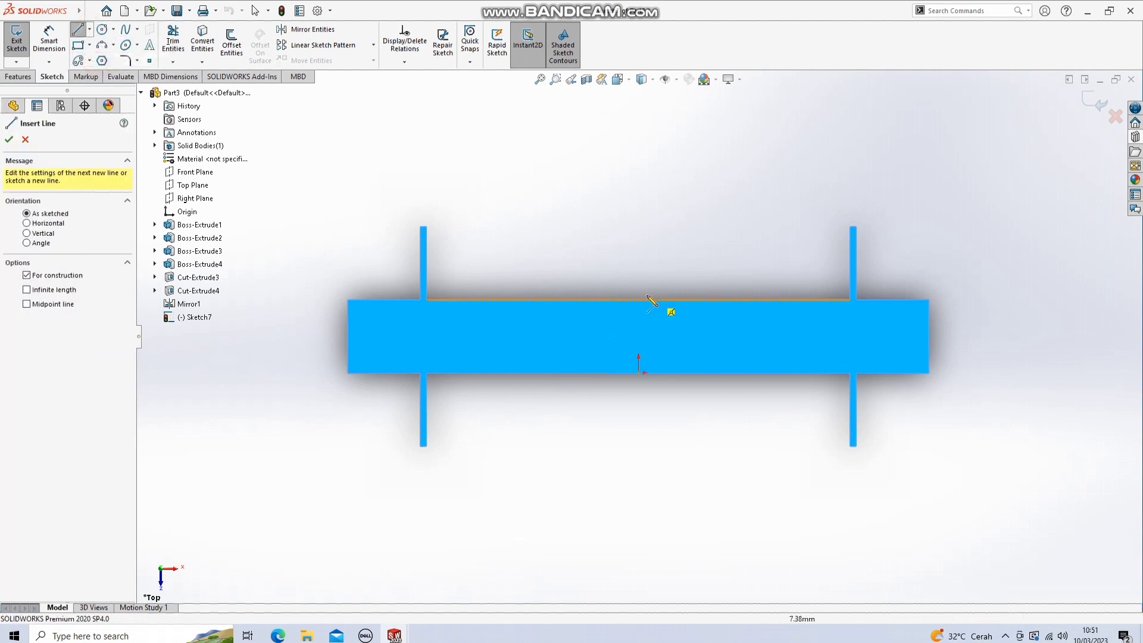
pyautogui.click(638, 300)
pyautogui.click(638, 373)
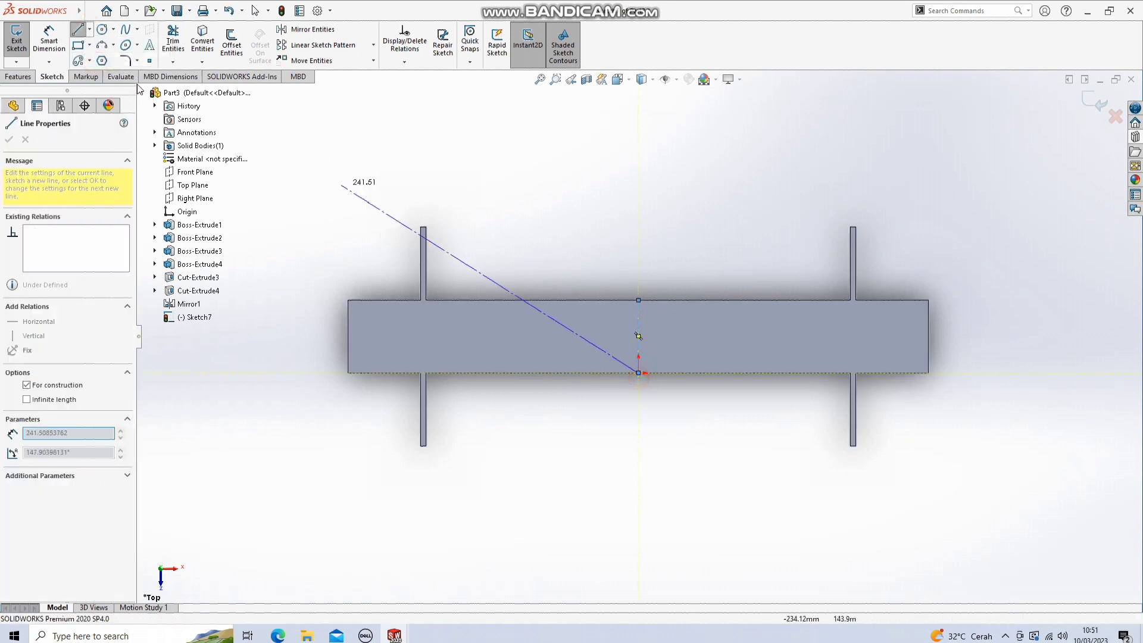
# Sketch a circle centred on the midpoint of the vertical construction line and set its diameter to 22 mm.
pyautogui.click(103, 31)
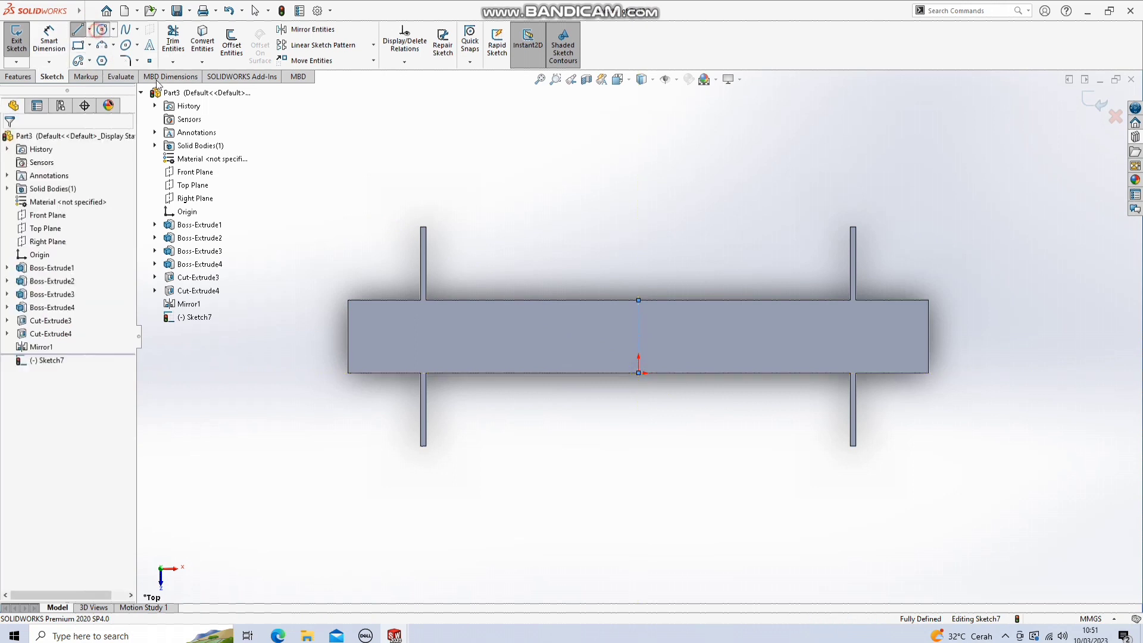
pyautogui.click(638, 336)
pyautogui.click(661, 349)
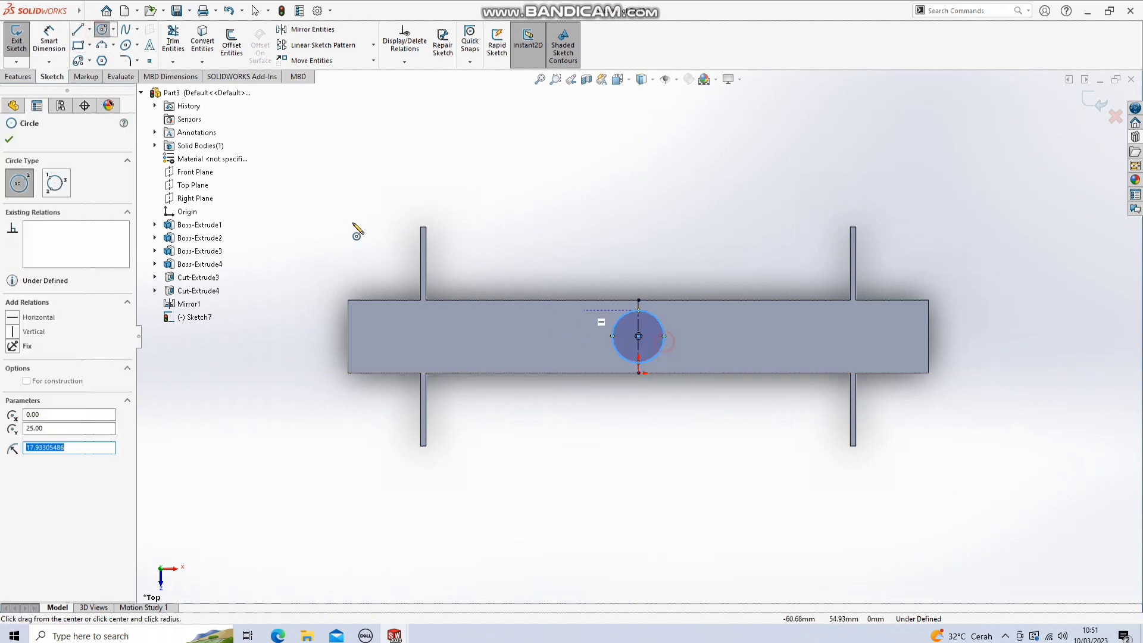
pyautogui.click(52, 39)
pyautogui.click(666, 330)
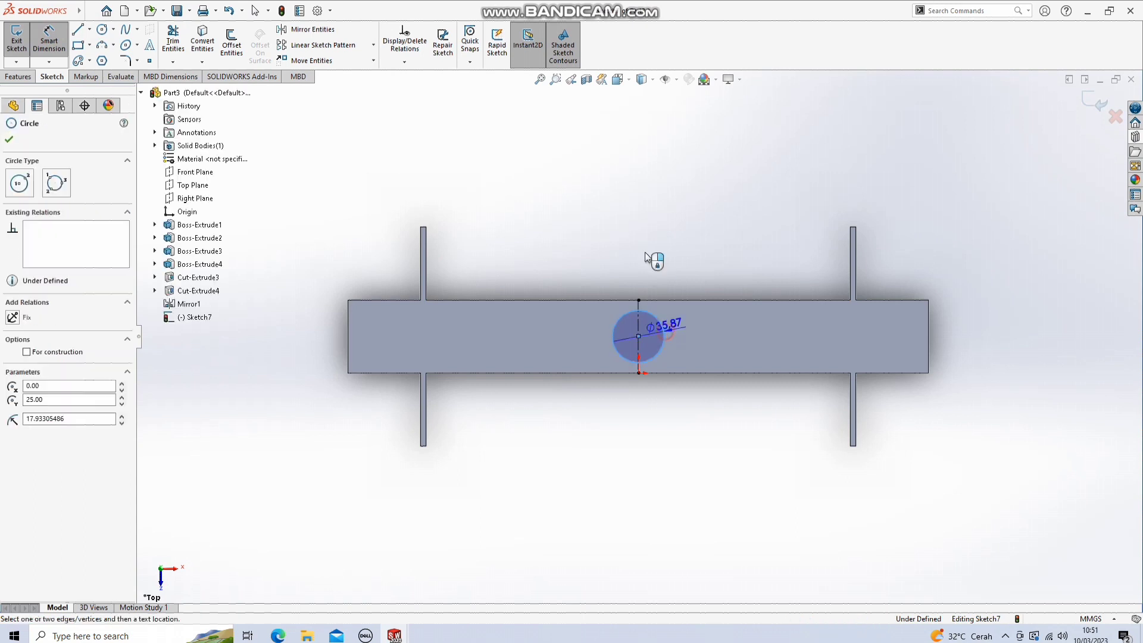
pyautogui.click(617, 178)
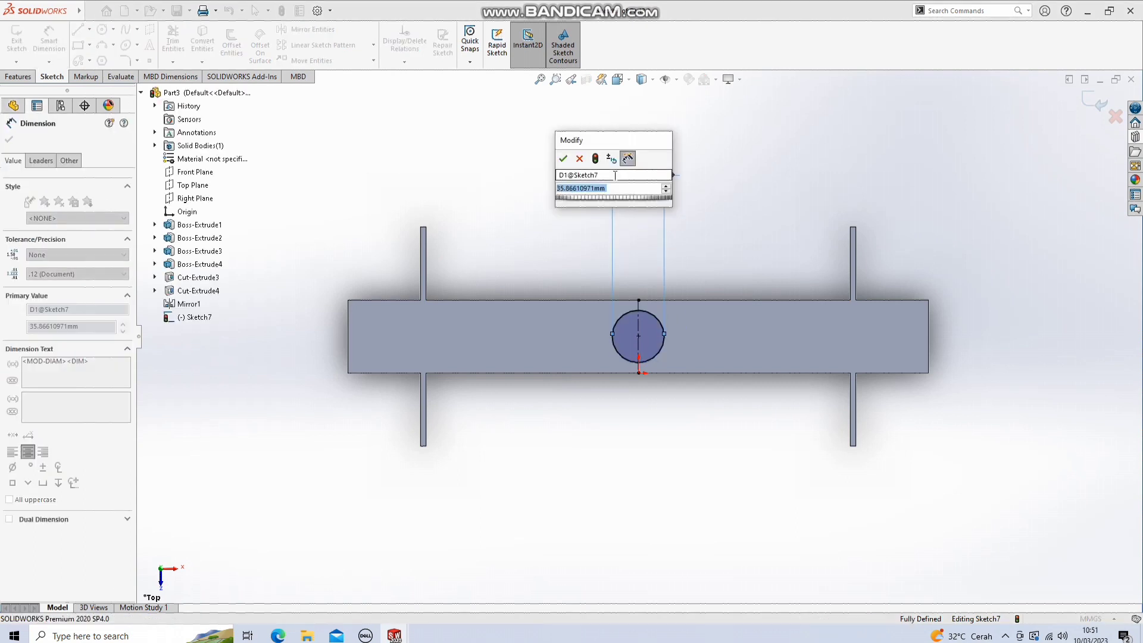
pyautogui.write('22')
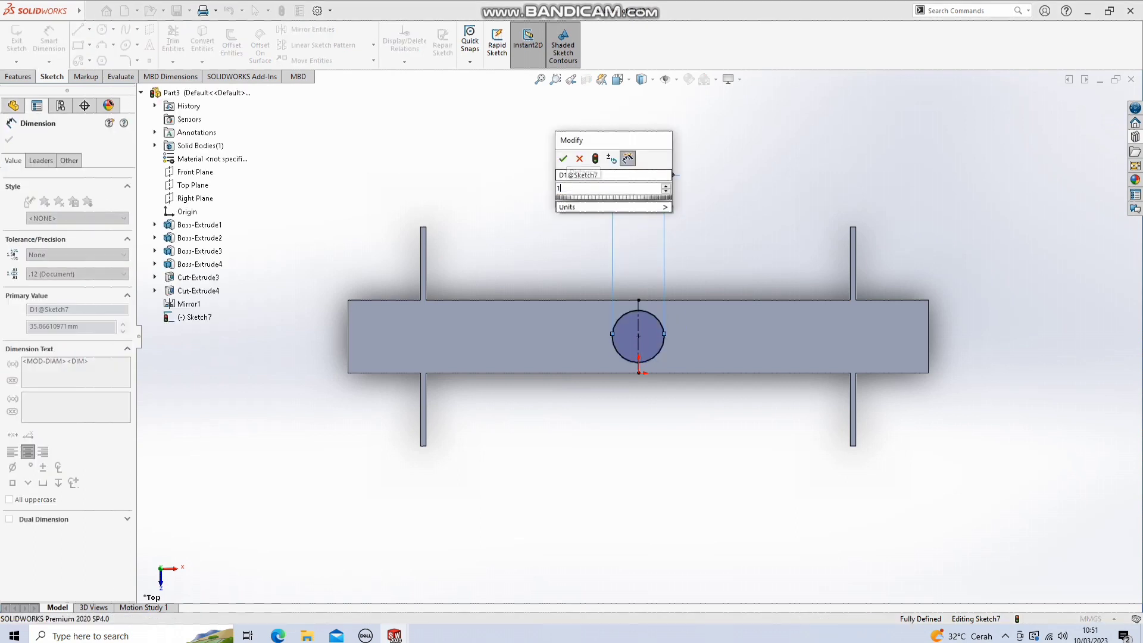
pyautogui.press('Return')
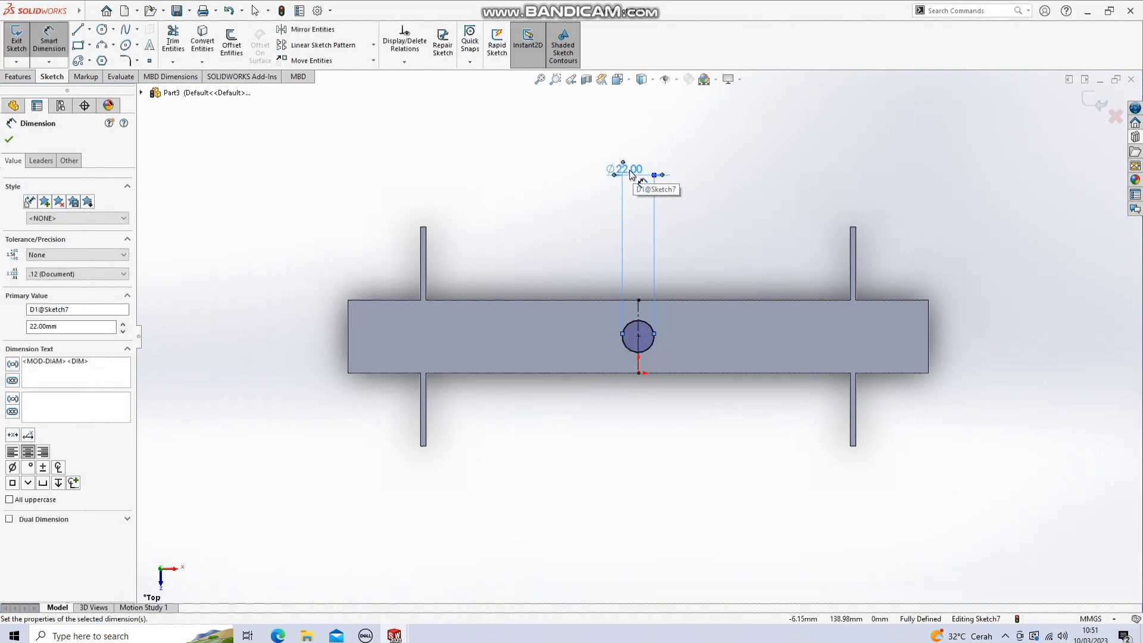
# Cut the 22 mm circle through the channel's web with a blind Extruded Cut 35 mm deep.
pyautogui.click(21, 77)
pyautogui.click(177, 41)
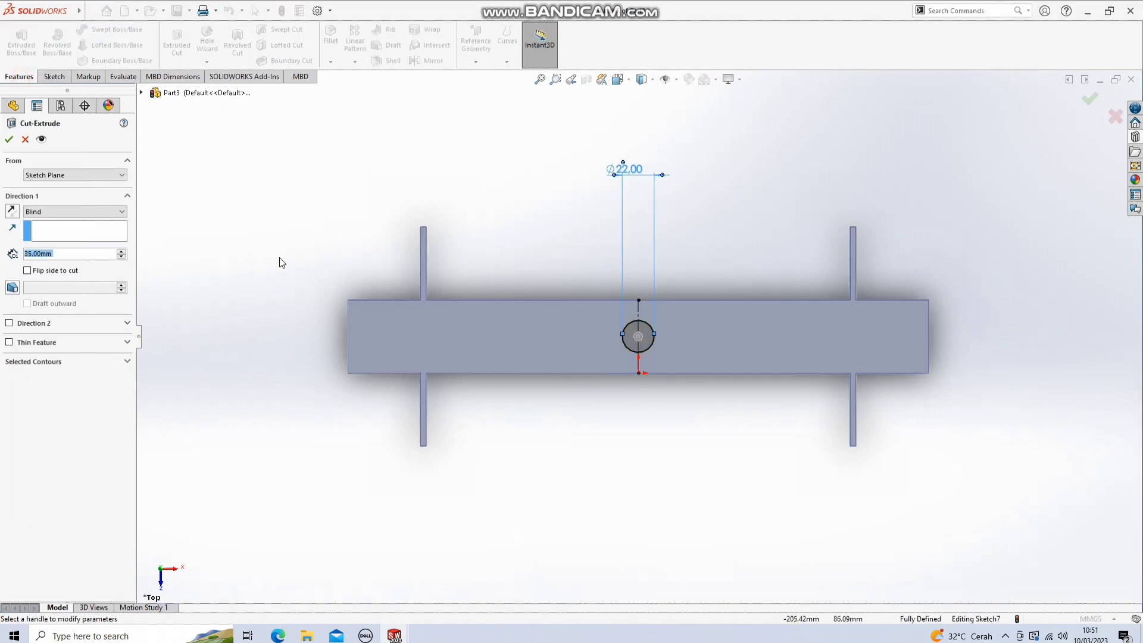
pyautogui.click(7, 138)
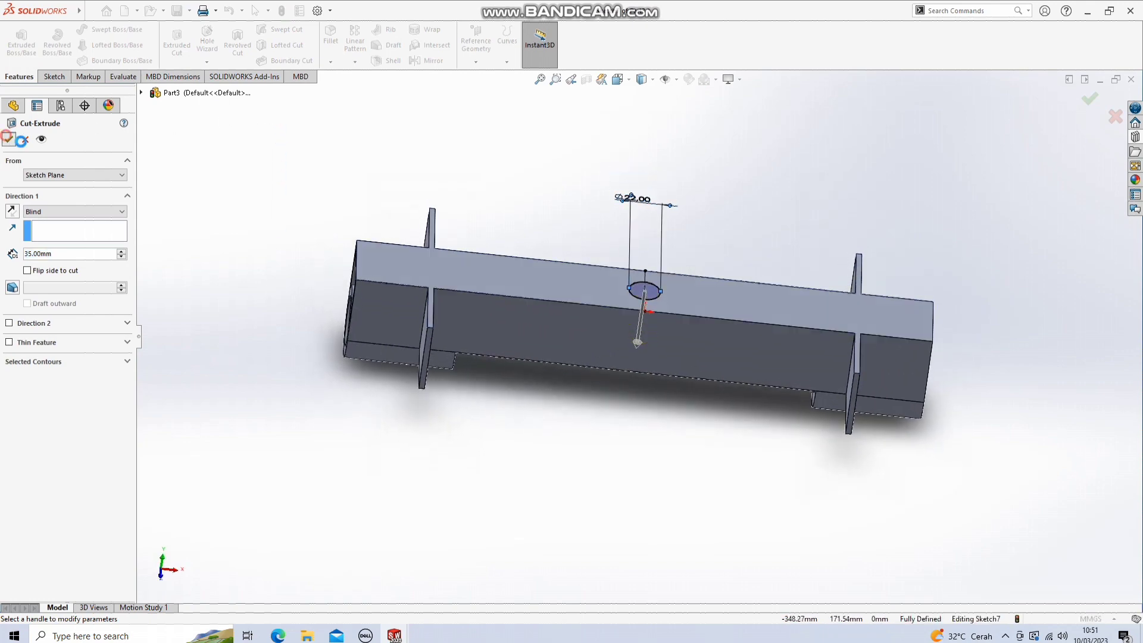
# Apply the solid Blue colour appearance to the whole part.
pyautogui.moveTo(695, 249); pyautogui.dragTo(553, 225, button='middle')
pyautogui.moveTo(852, 258); pyautogui.dragTo(952, 274, button='middle')
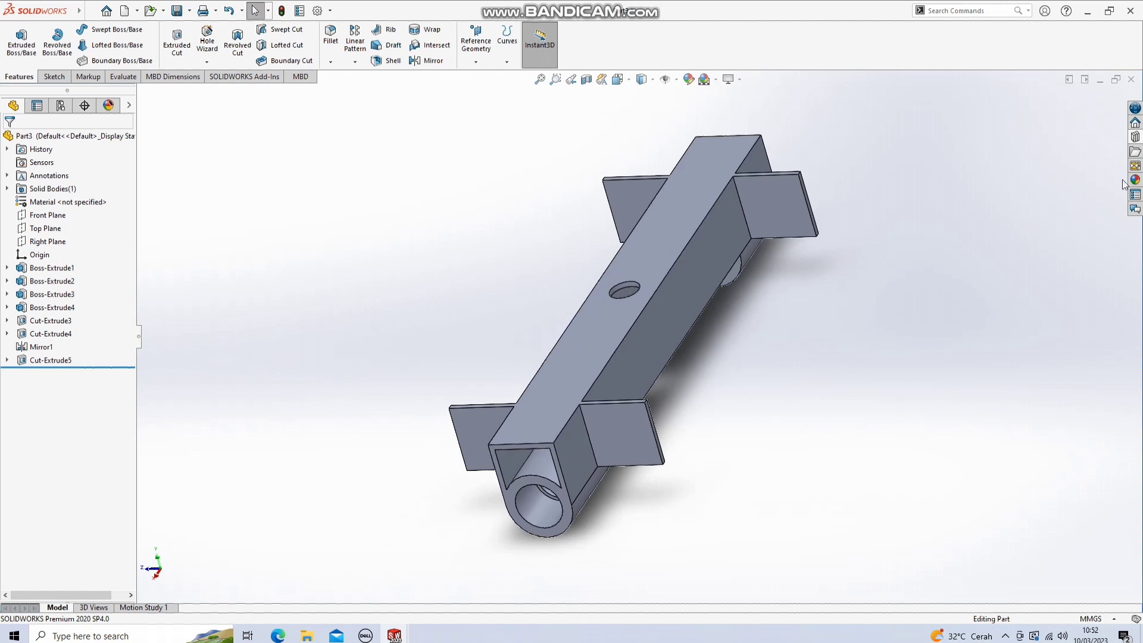
pyautogui.click(1135, 179)
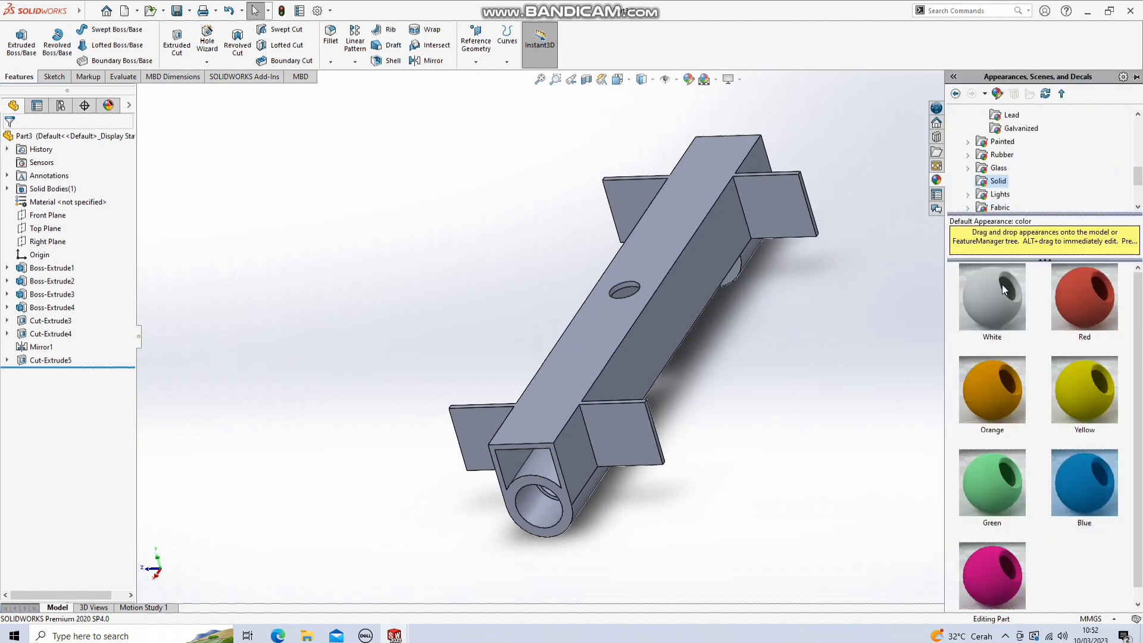
pyautogui.moveTo(1099, 472); pyautogui.dragTo(592, 339)
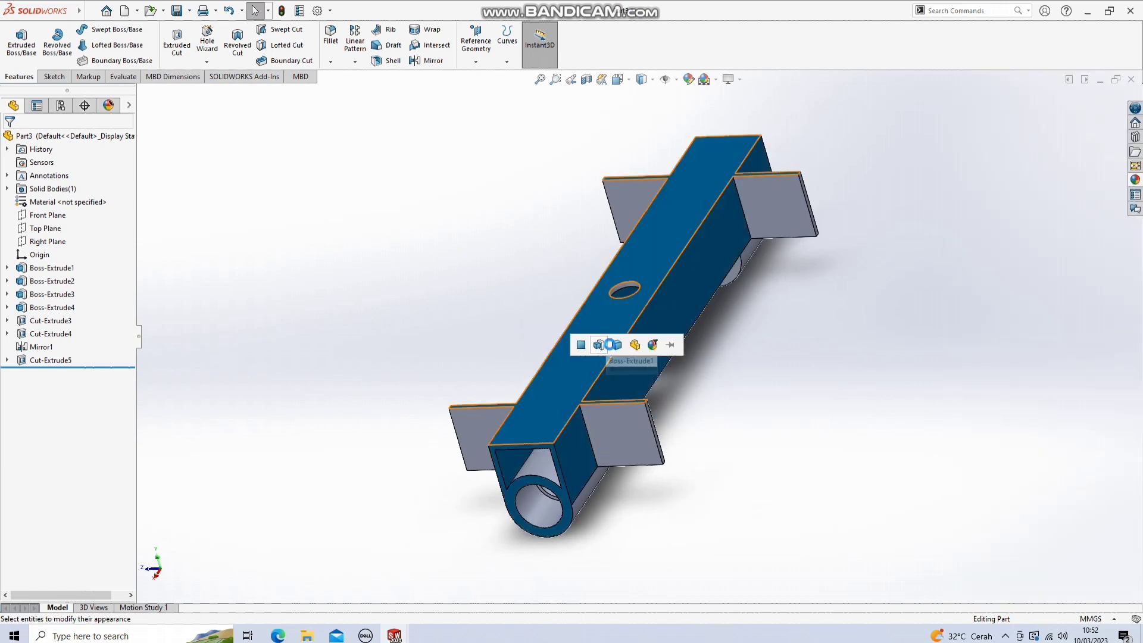
pyautogui.click(627, 345)
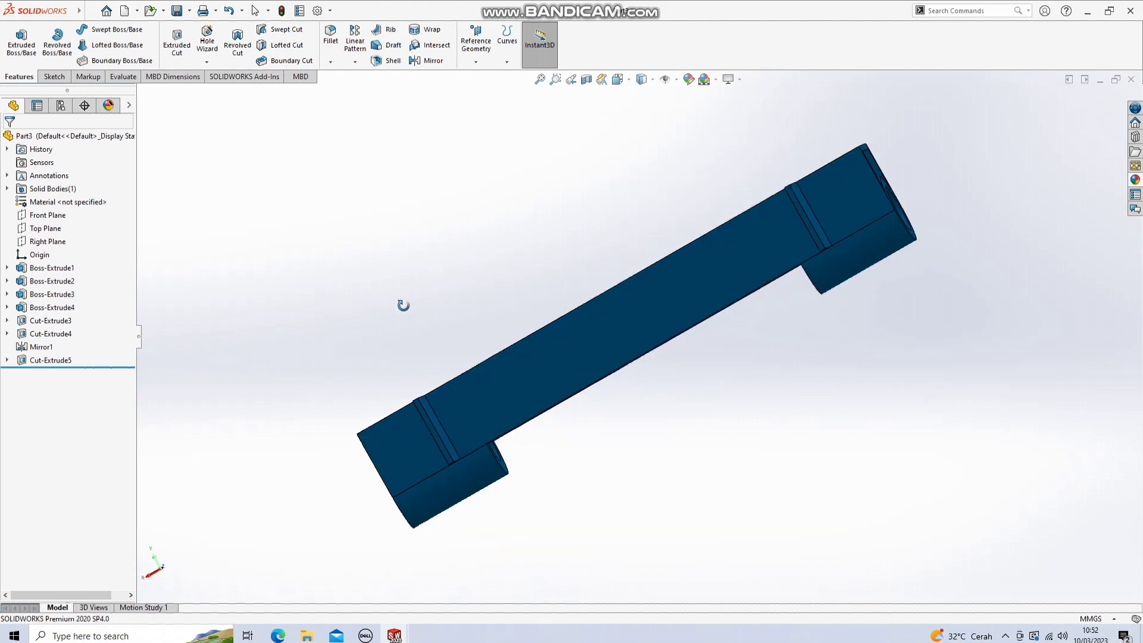